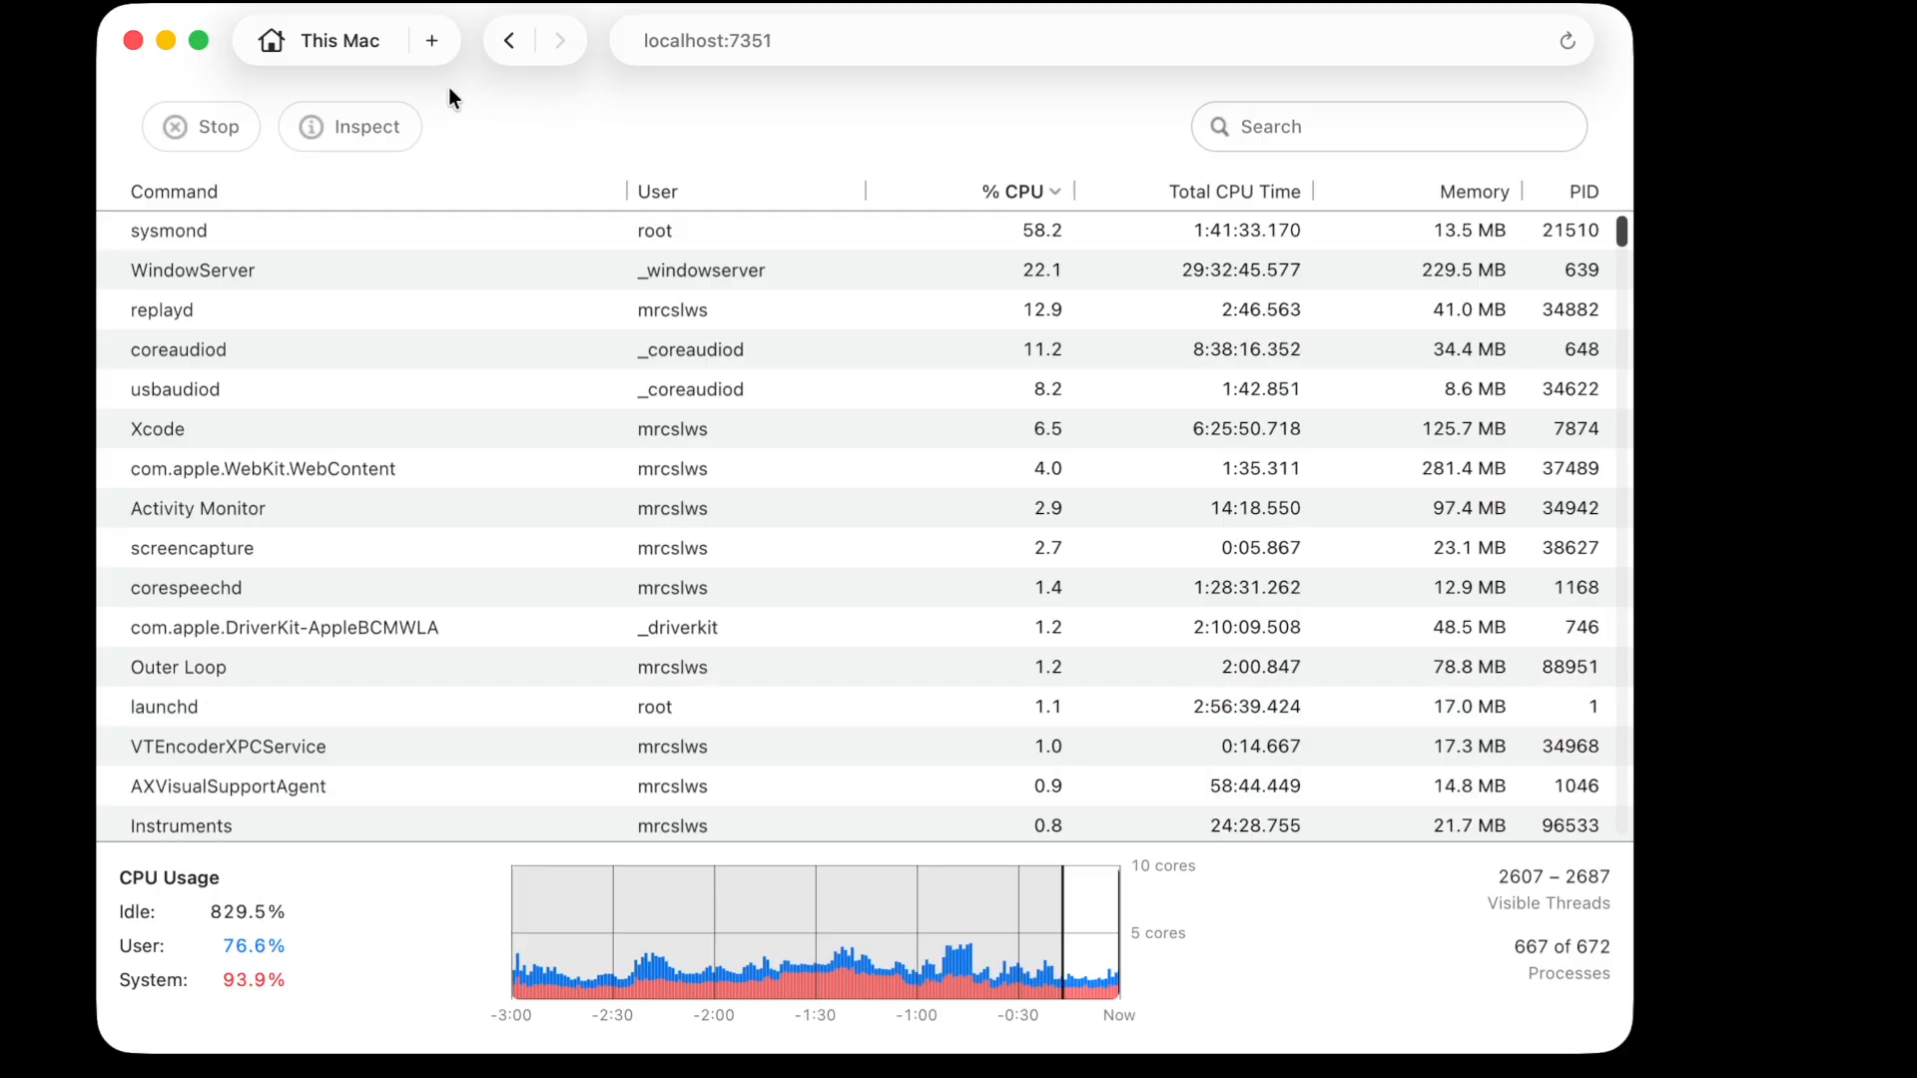
# Step: Open a new tab for This Mac and bring up the list of other servers
pyautogui.click(429, 42)
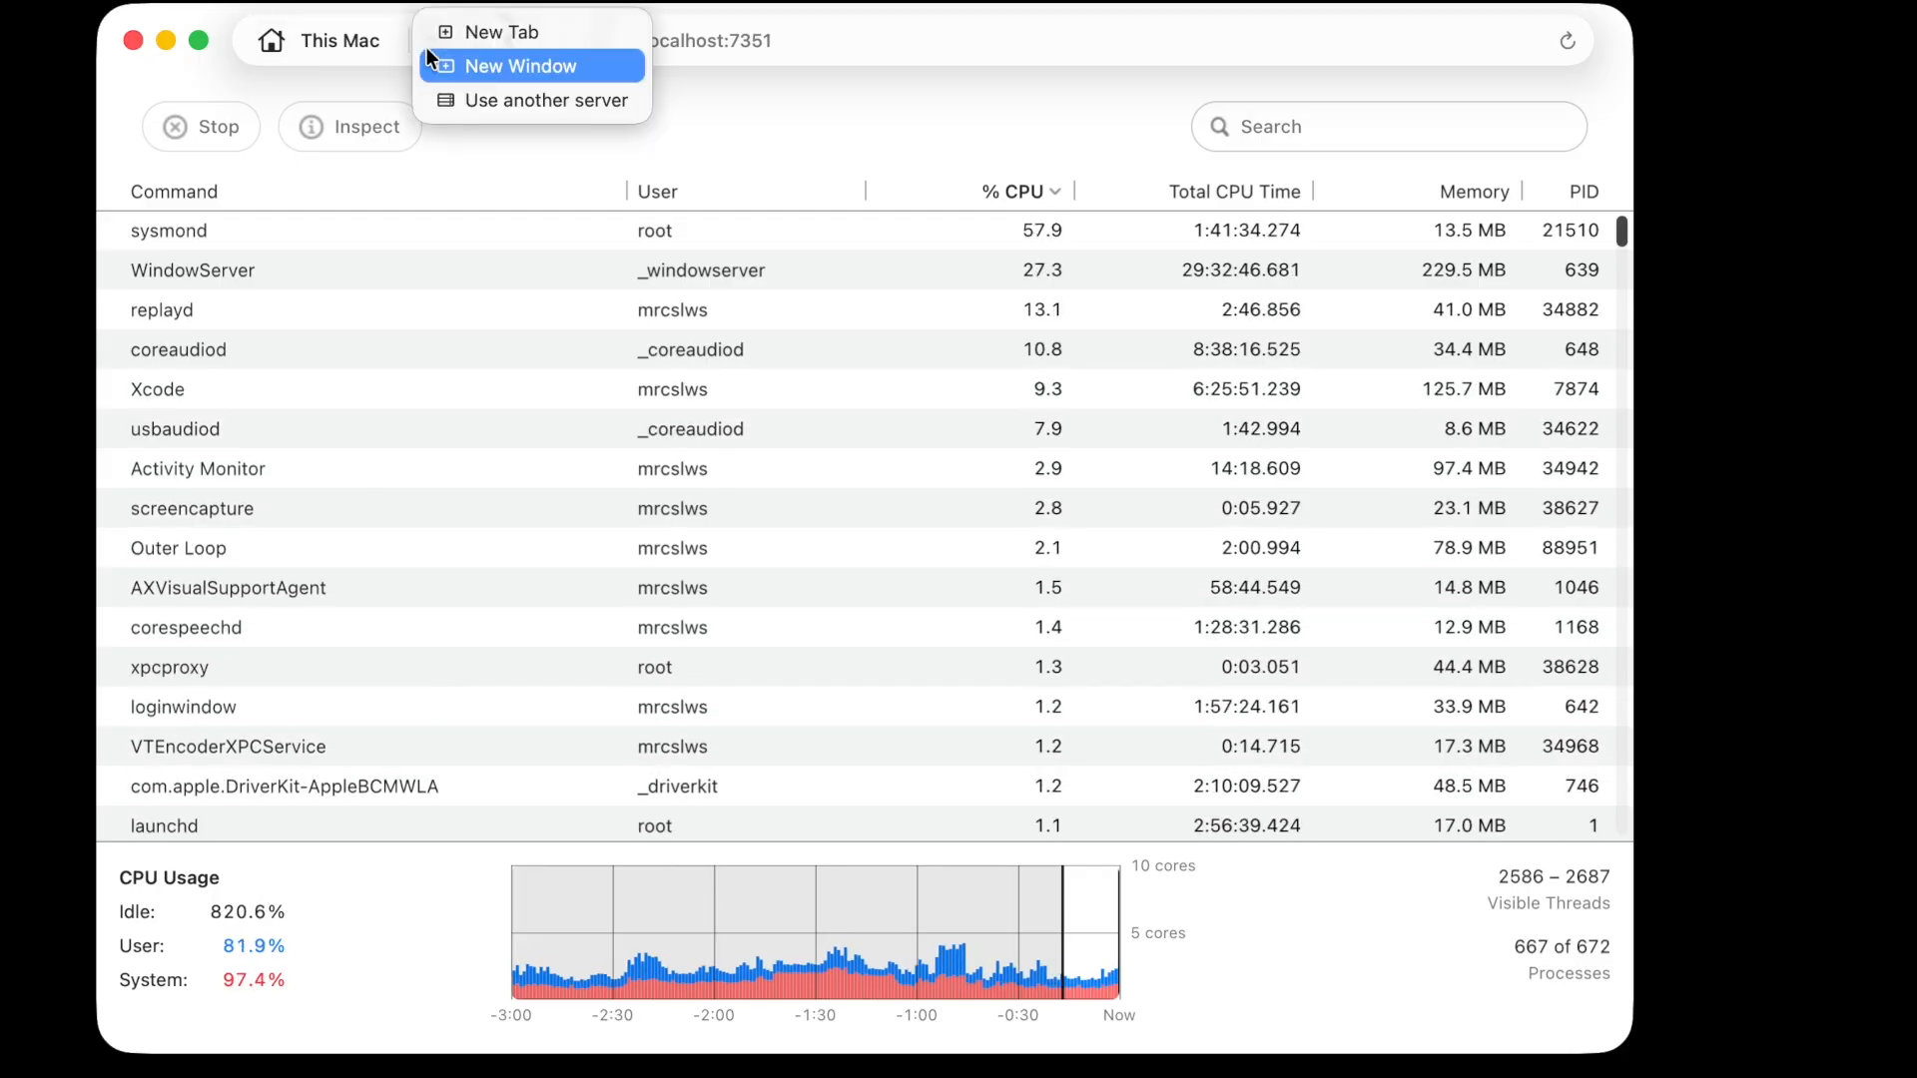
pyautogui.click(470, 30)
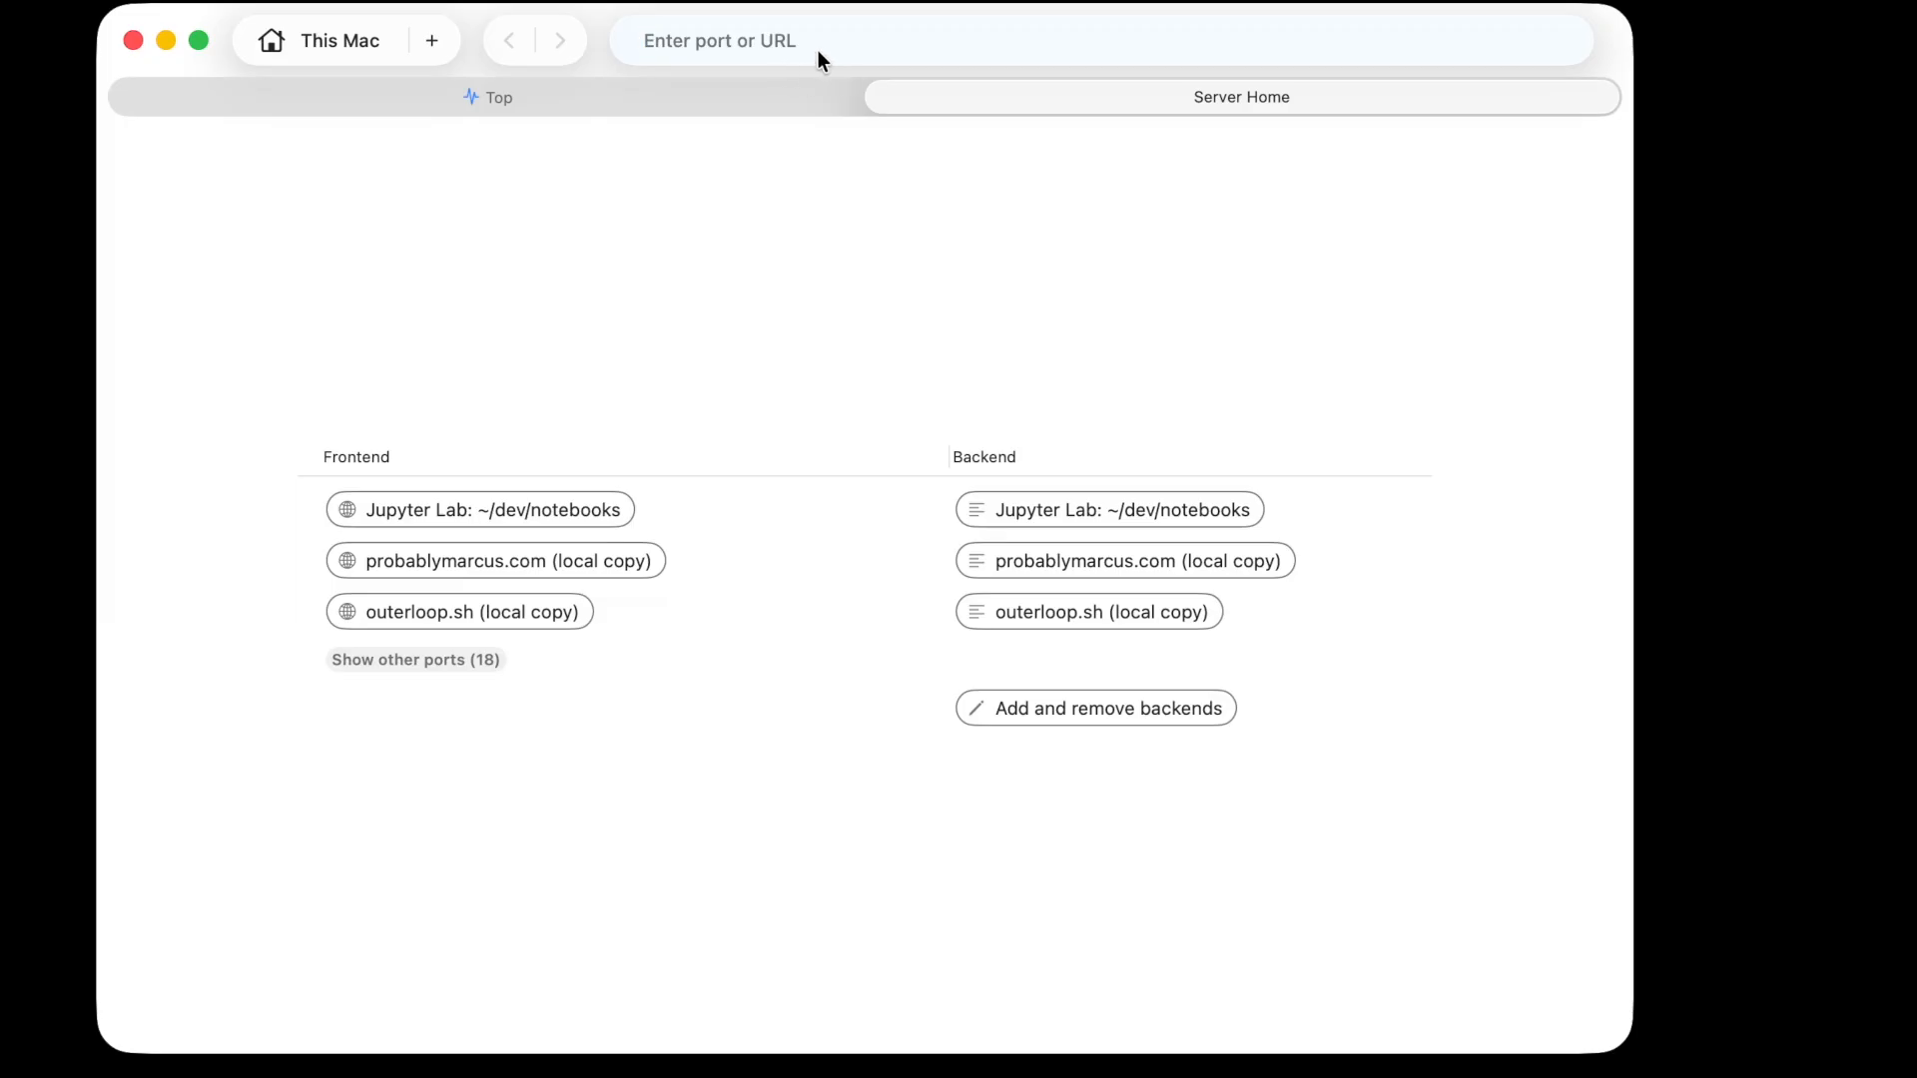
pyautogui.click(438, 46)
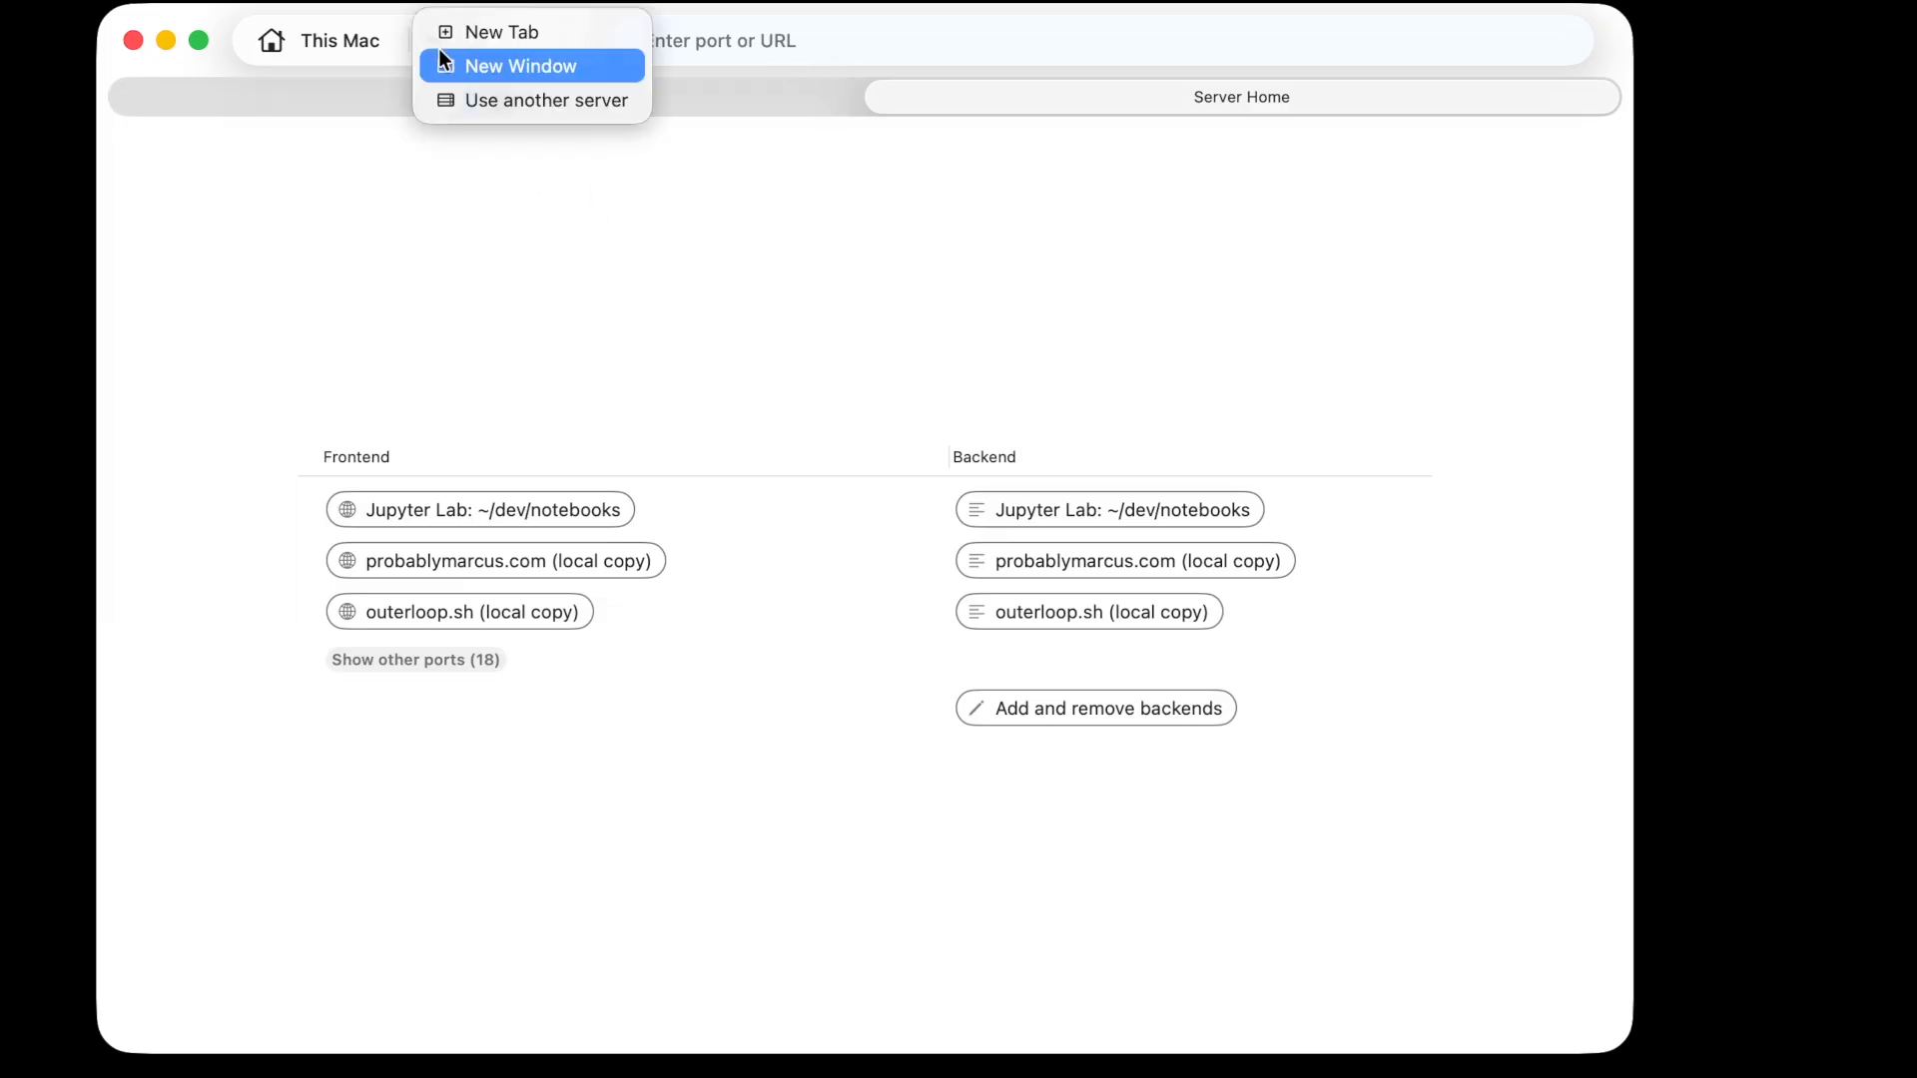
pyautogui.click(497, 100)
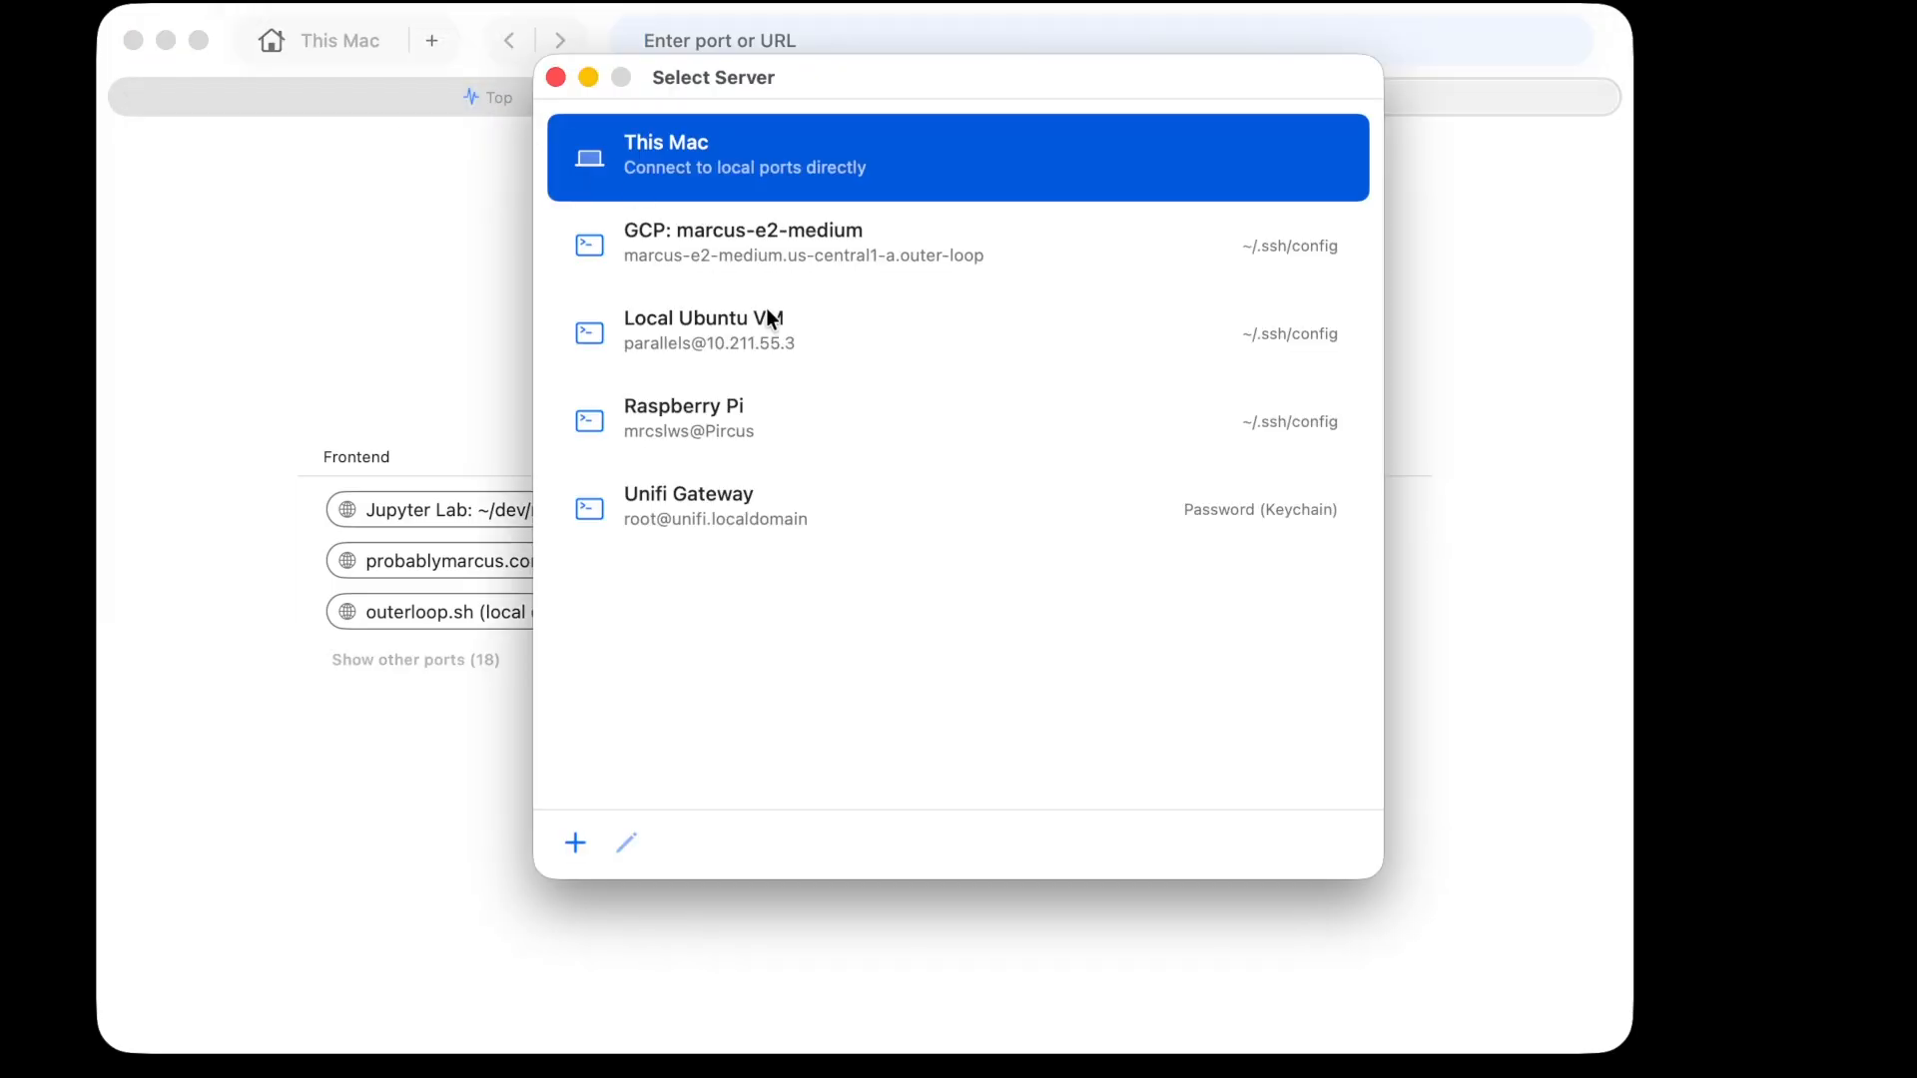
# Step: Look through the Raspberry Pi, GCP and This Mac entries in the server list, and close the list and the extra tab
pyautogui.click(739, 441)
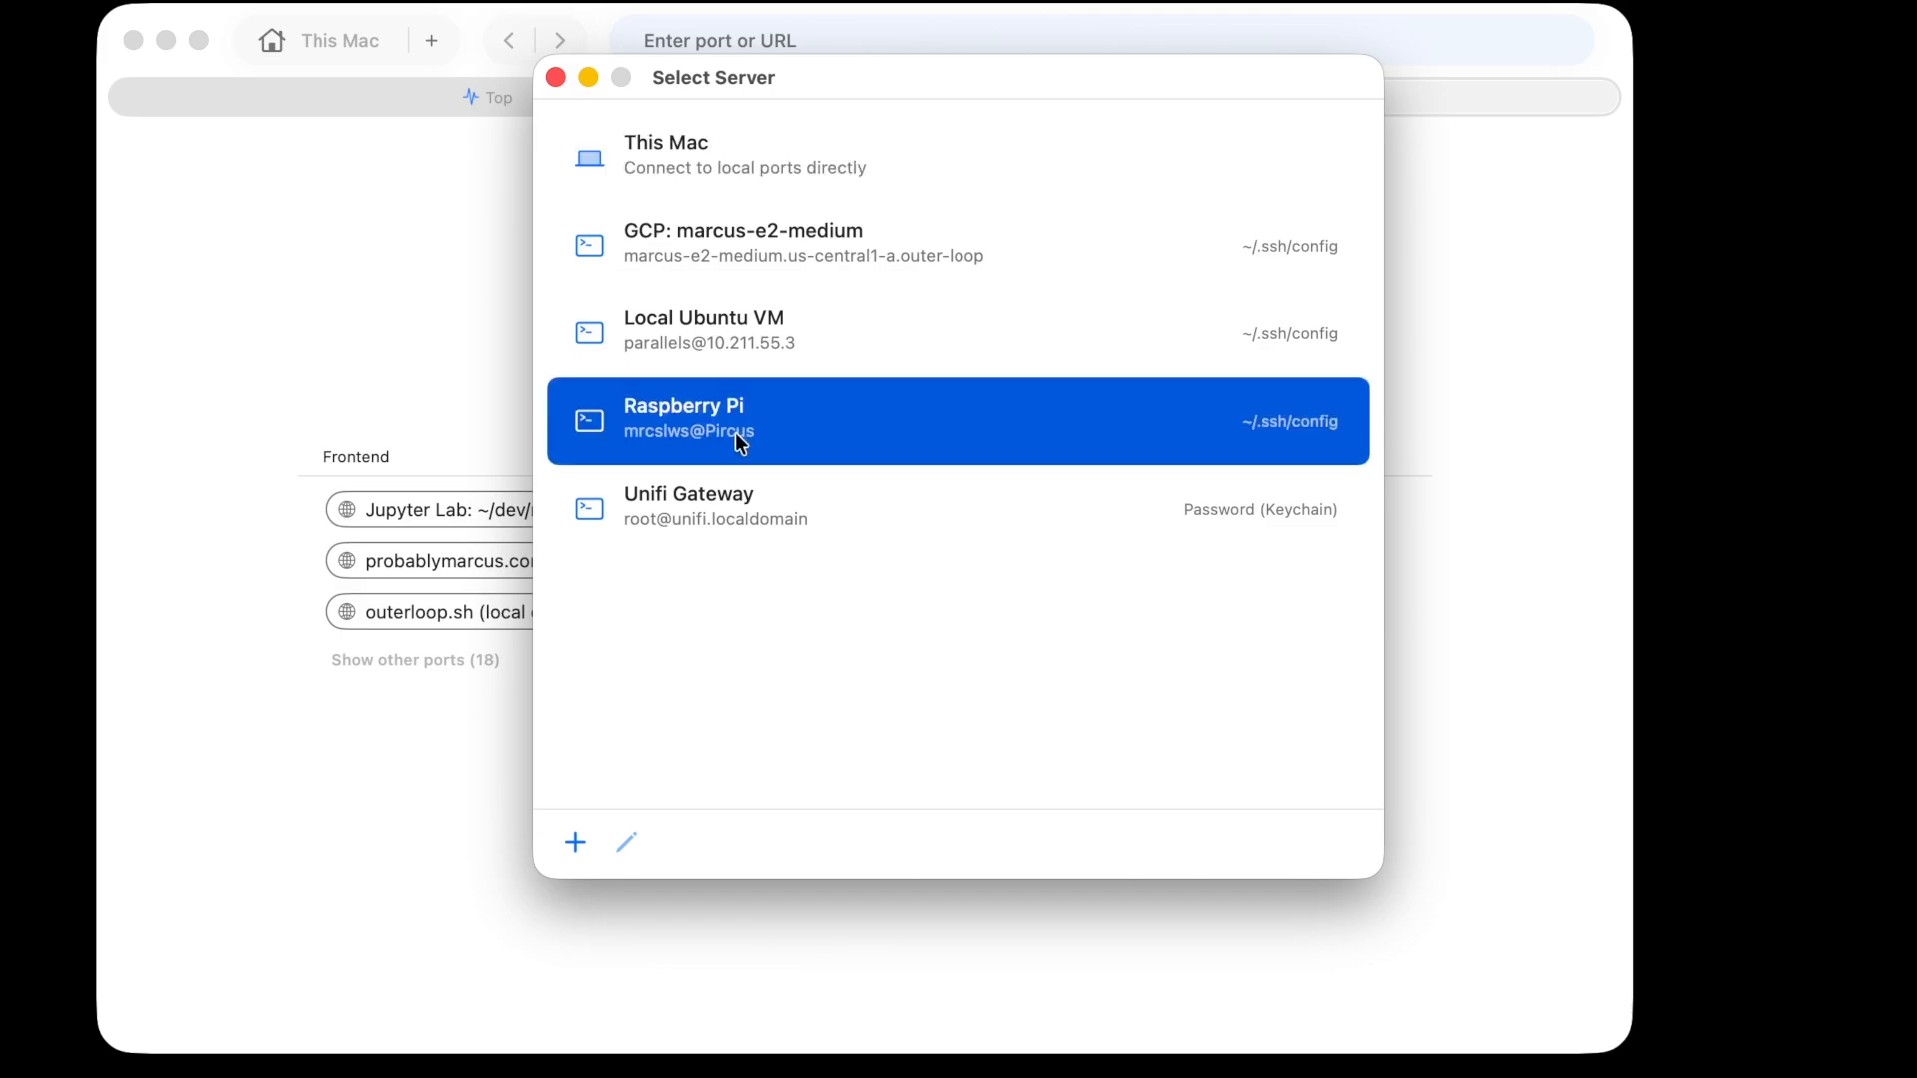
pyautogui.click(713, 247)
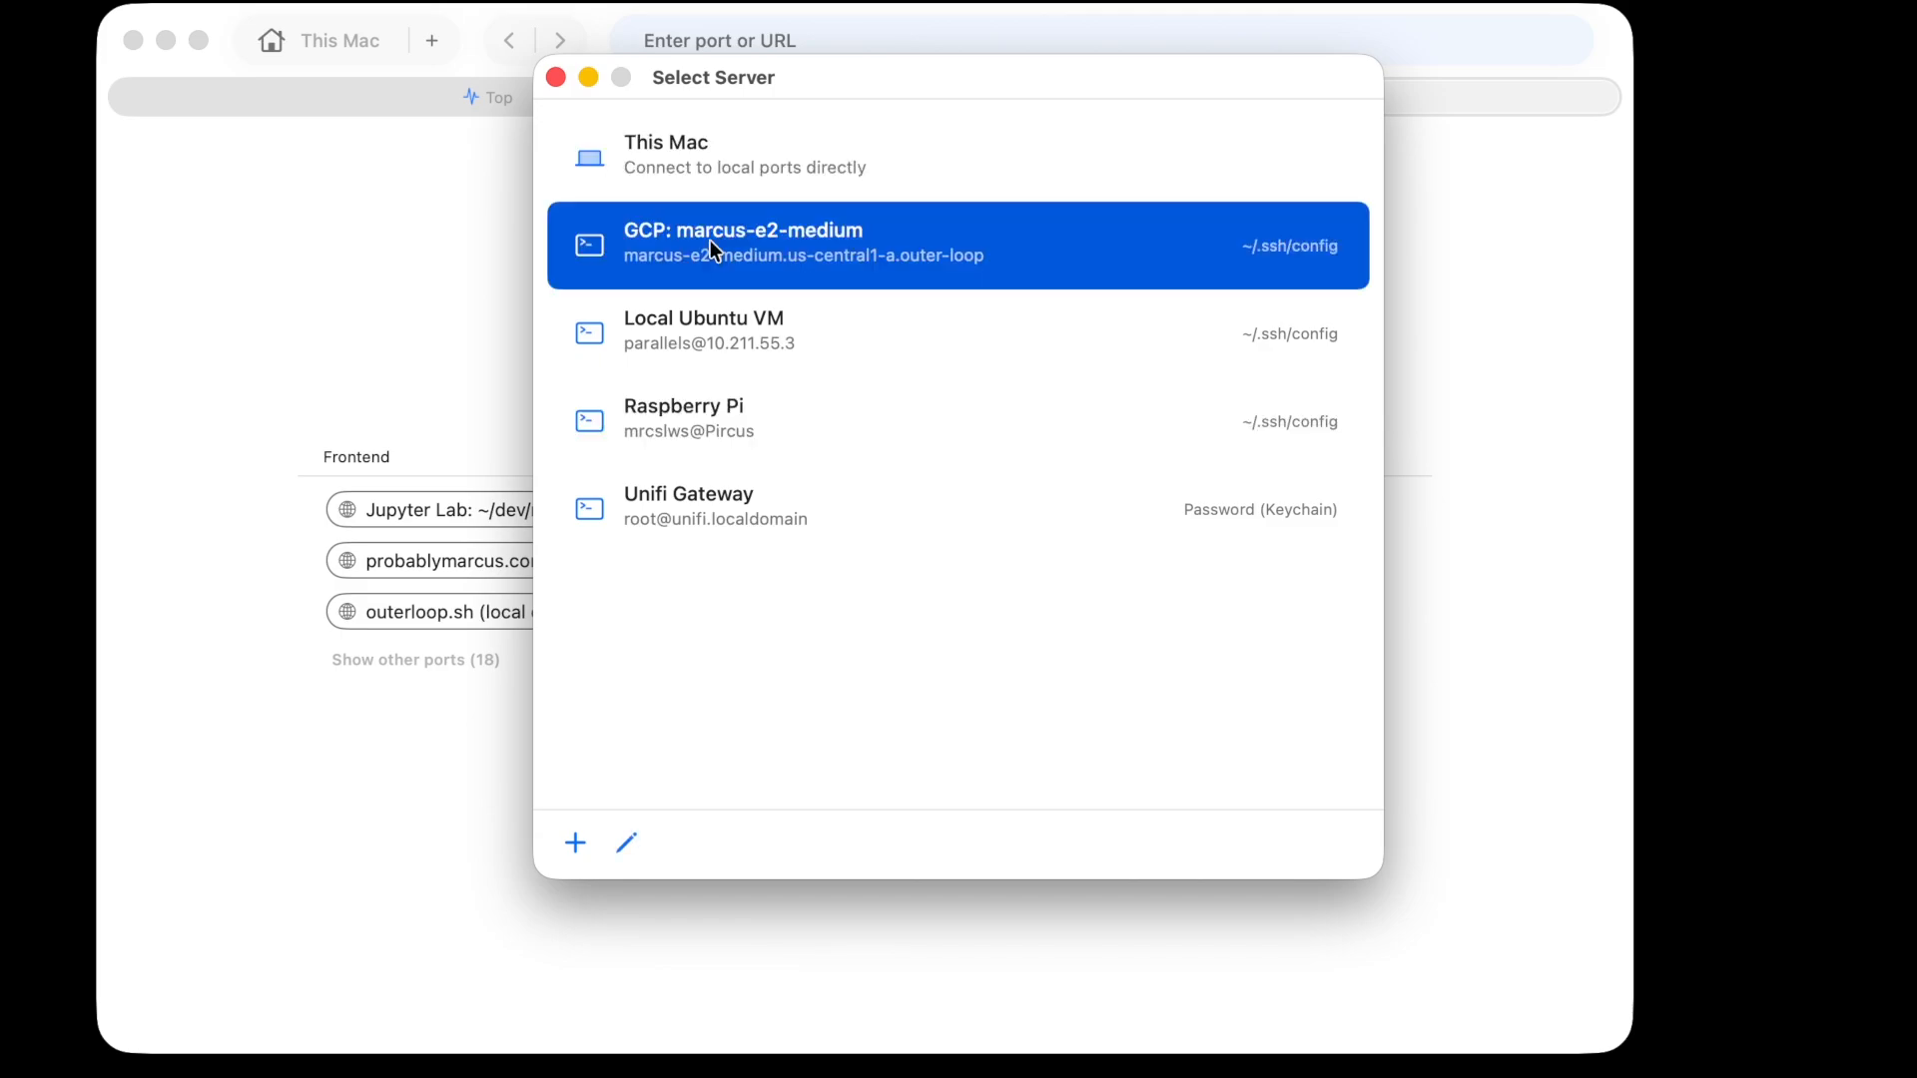
pyautogui.click(656, 152)
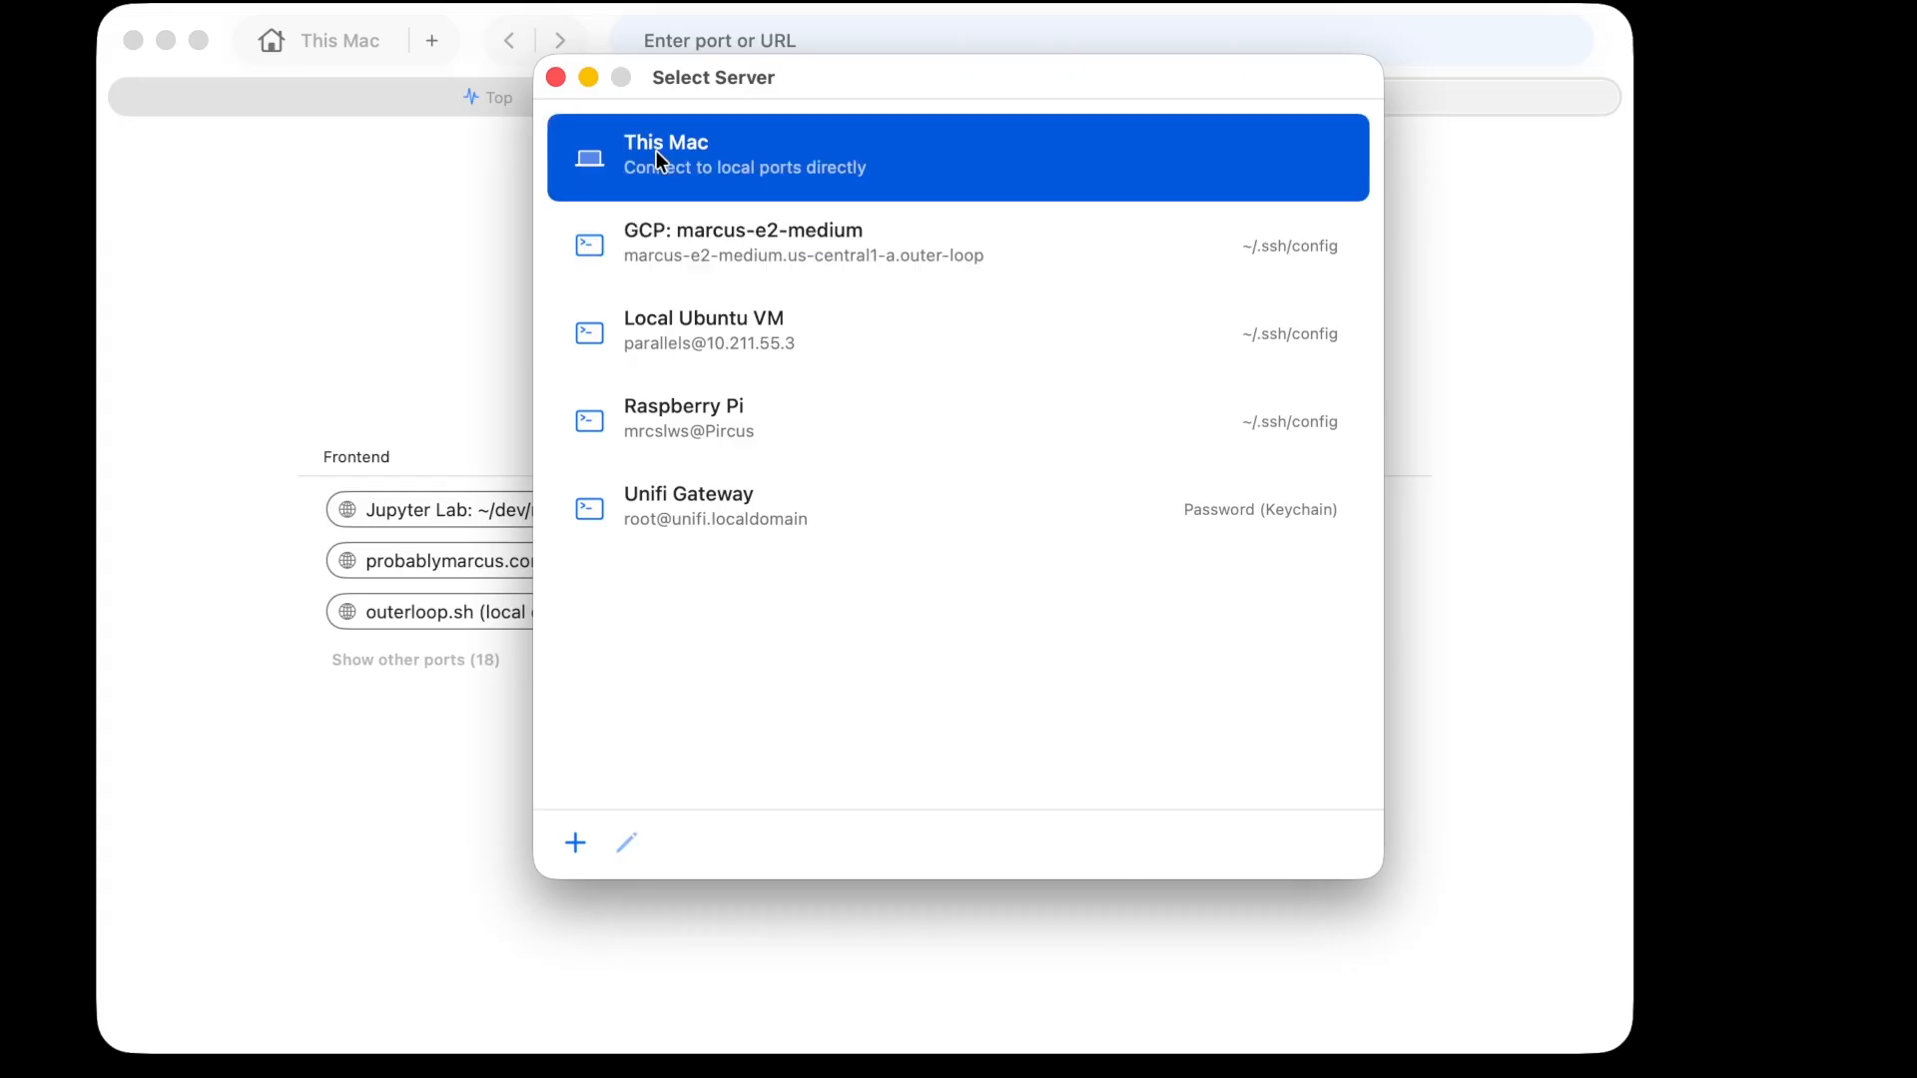
pyautogui.click(556, 78)
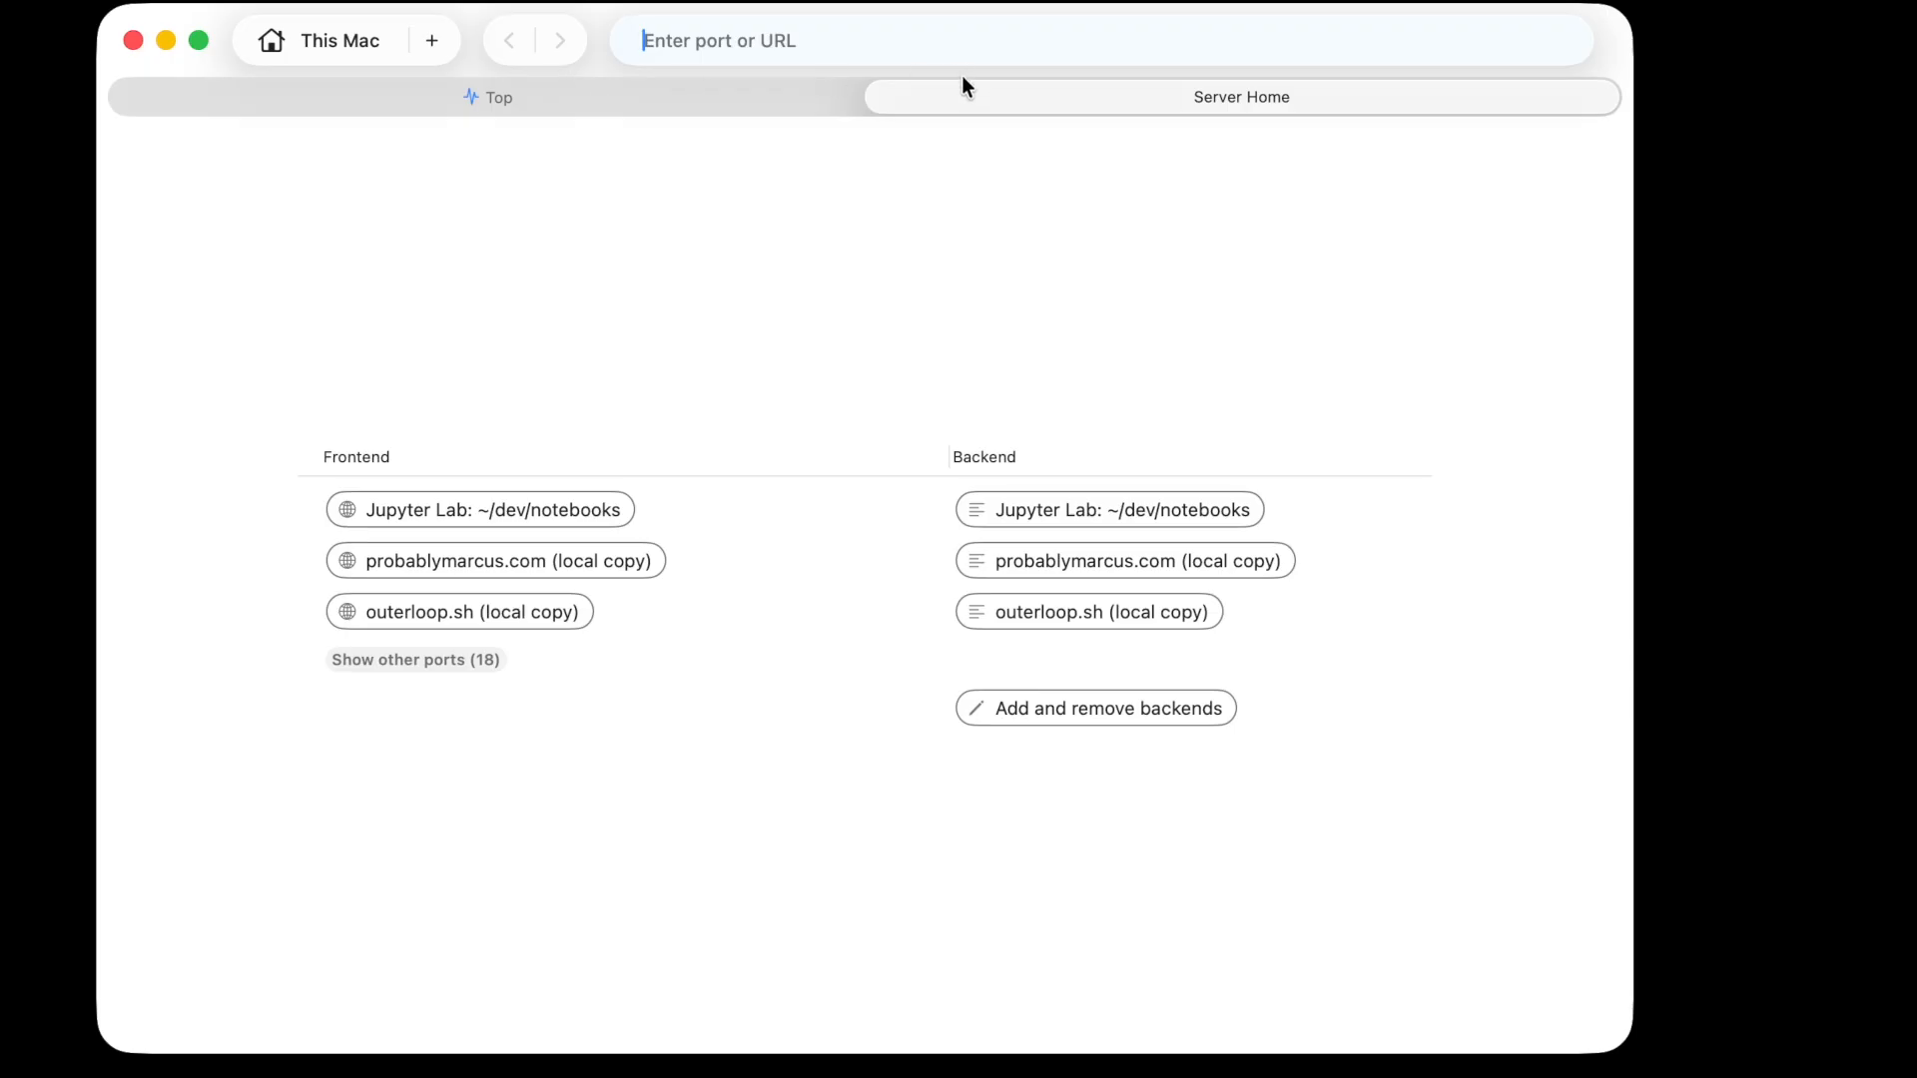
pyautogui.click(881, 97)
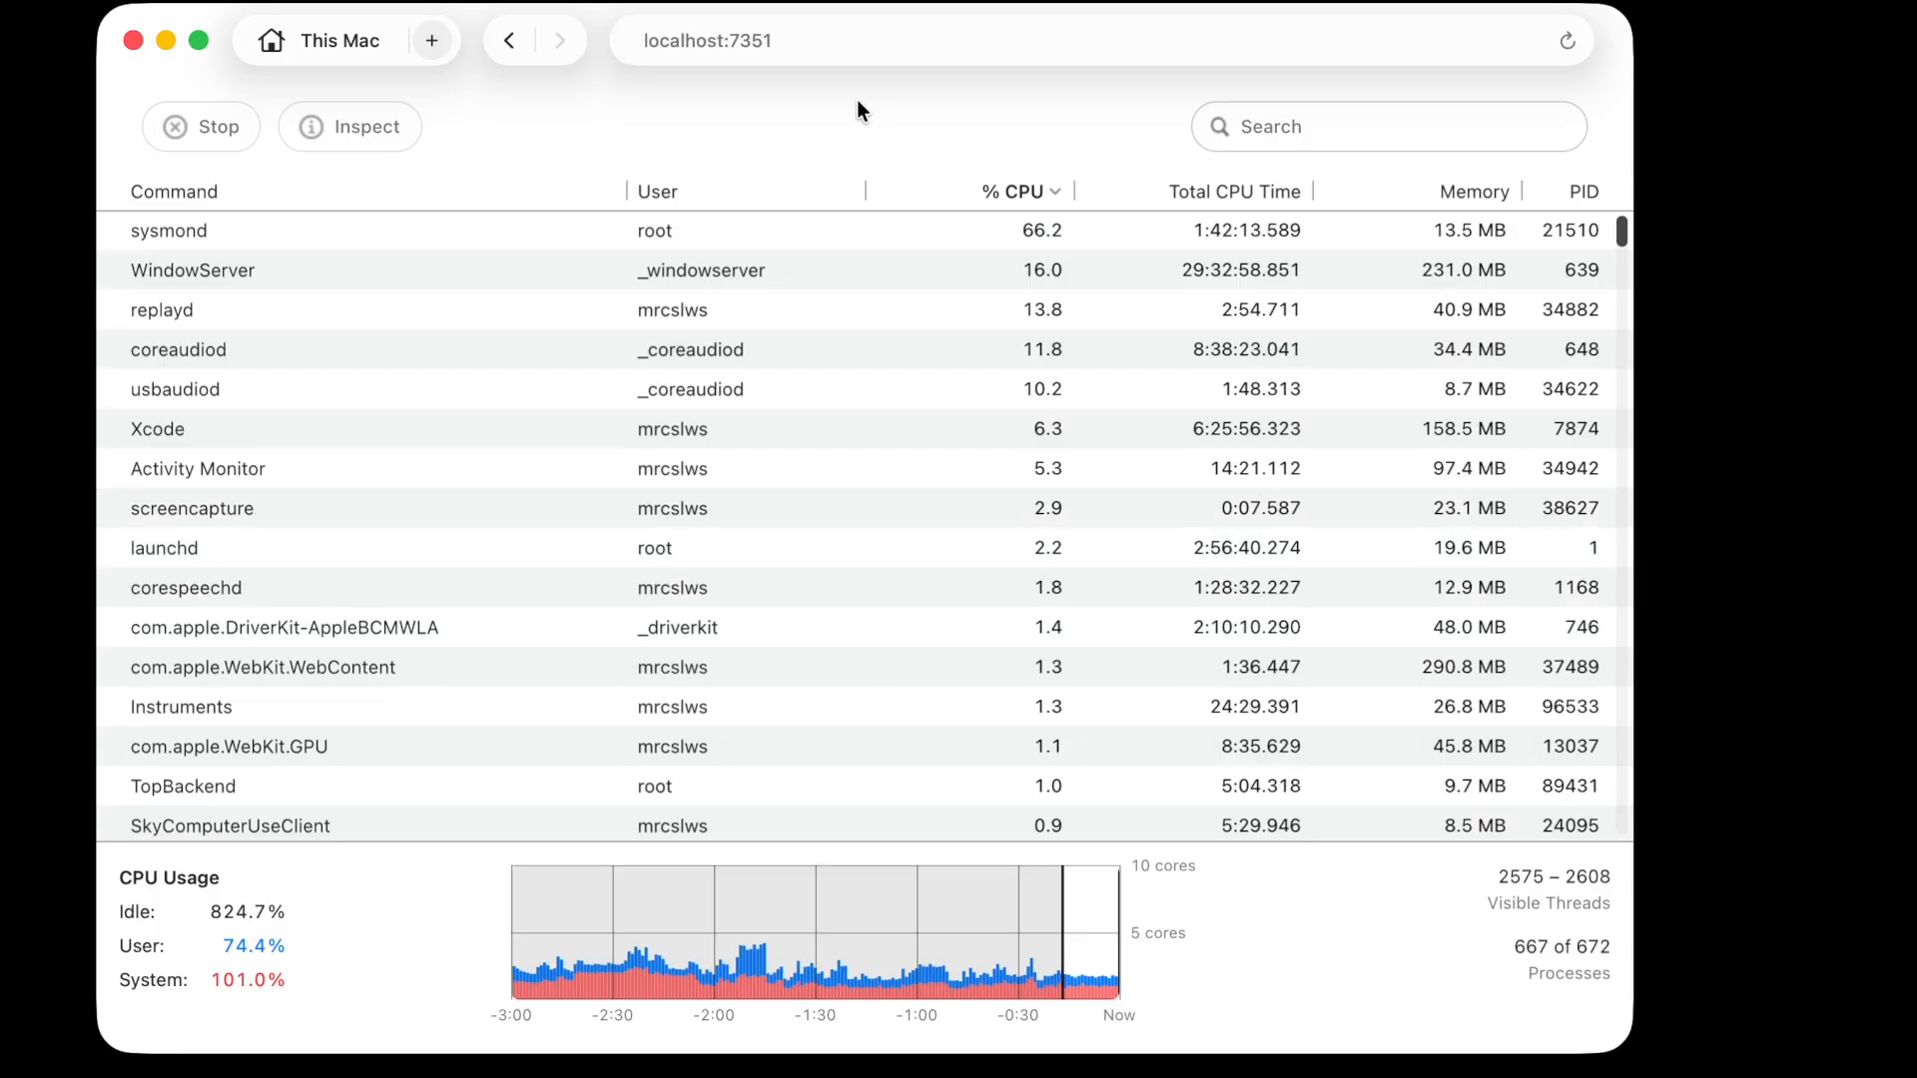
# Step: Switch to Activity Monitor and move its window aside so that part of the Outer Loop process viewer stays in view
pyautogui.press('super+Tab')
pyautogui.moveTo(725, 116); pyautogui.dragTo(1099, 194)
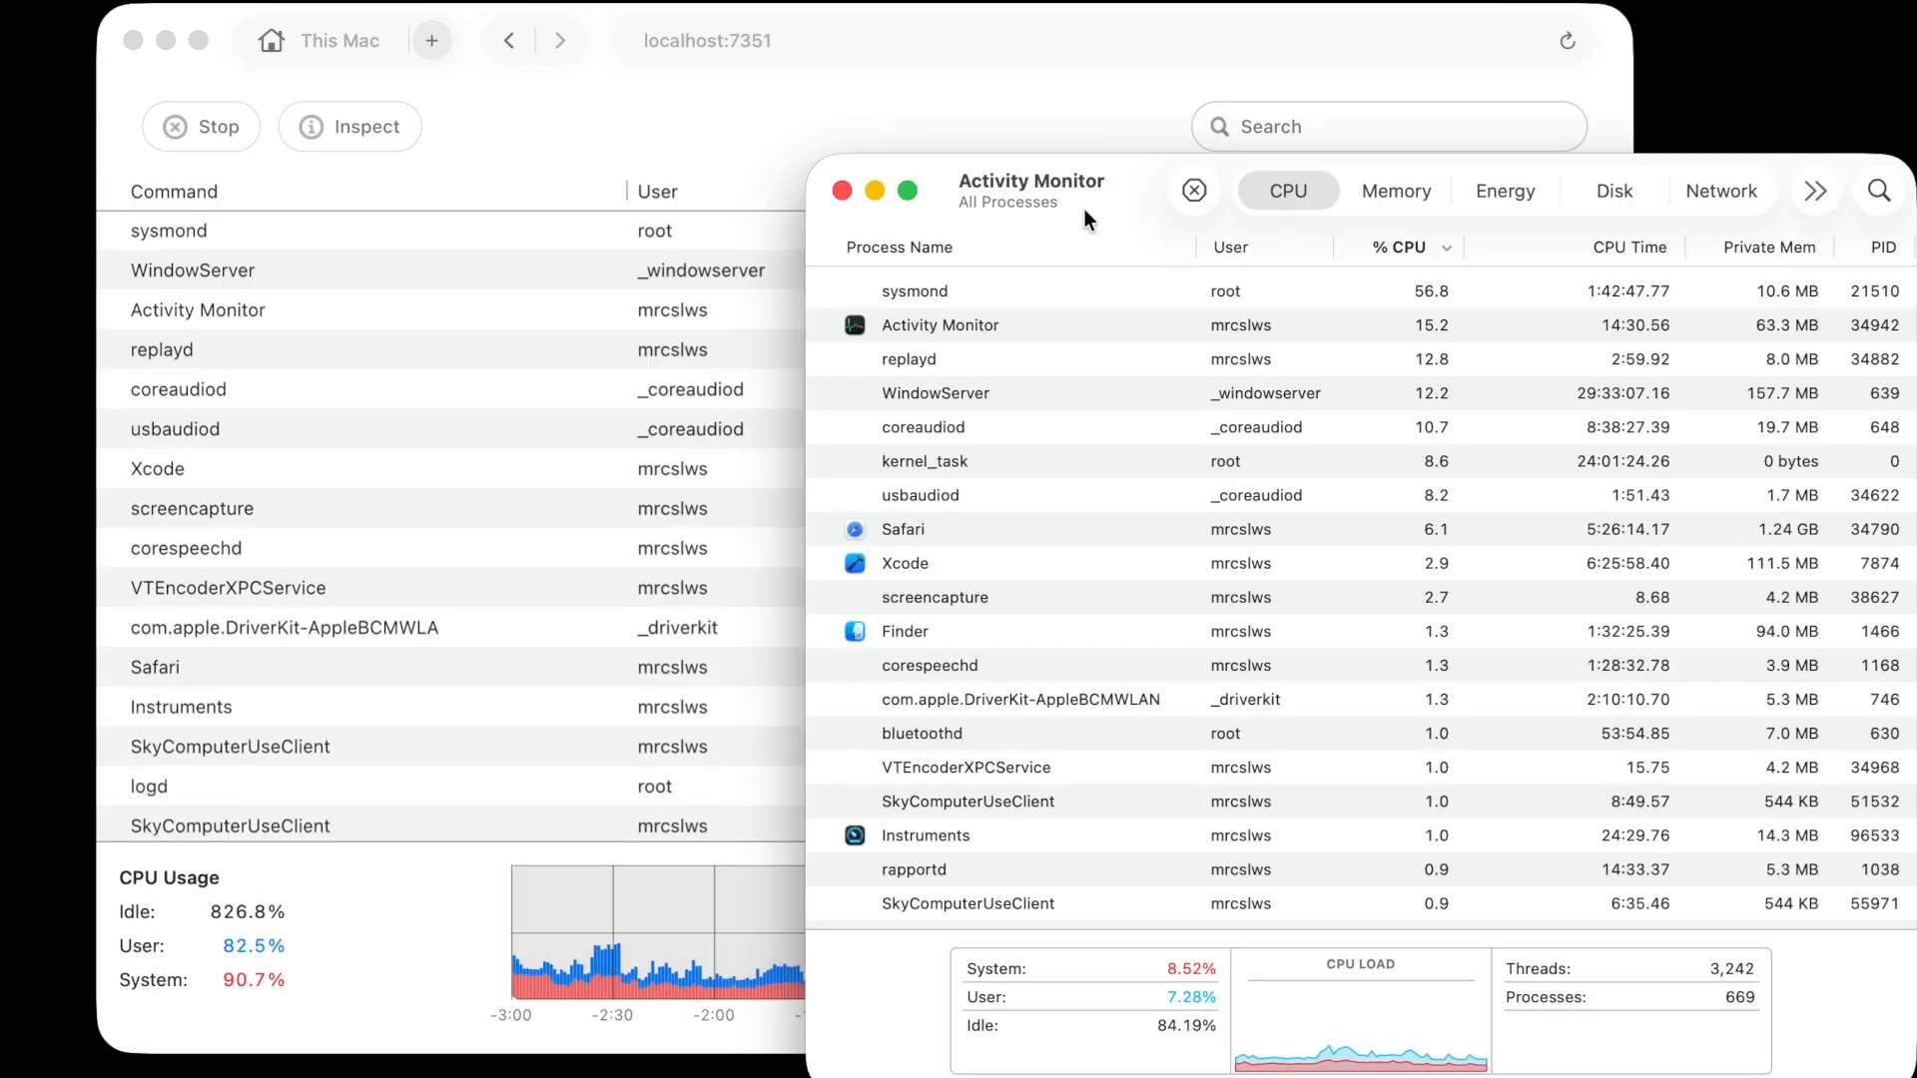
# Step: Return to Outer Loop, narrow the CPU graph's time window to the present moment, and widen it to about the last 15 seconds
pyautogui.click(657, 108)
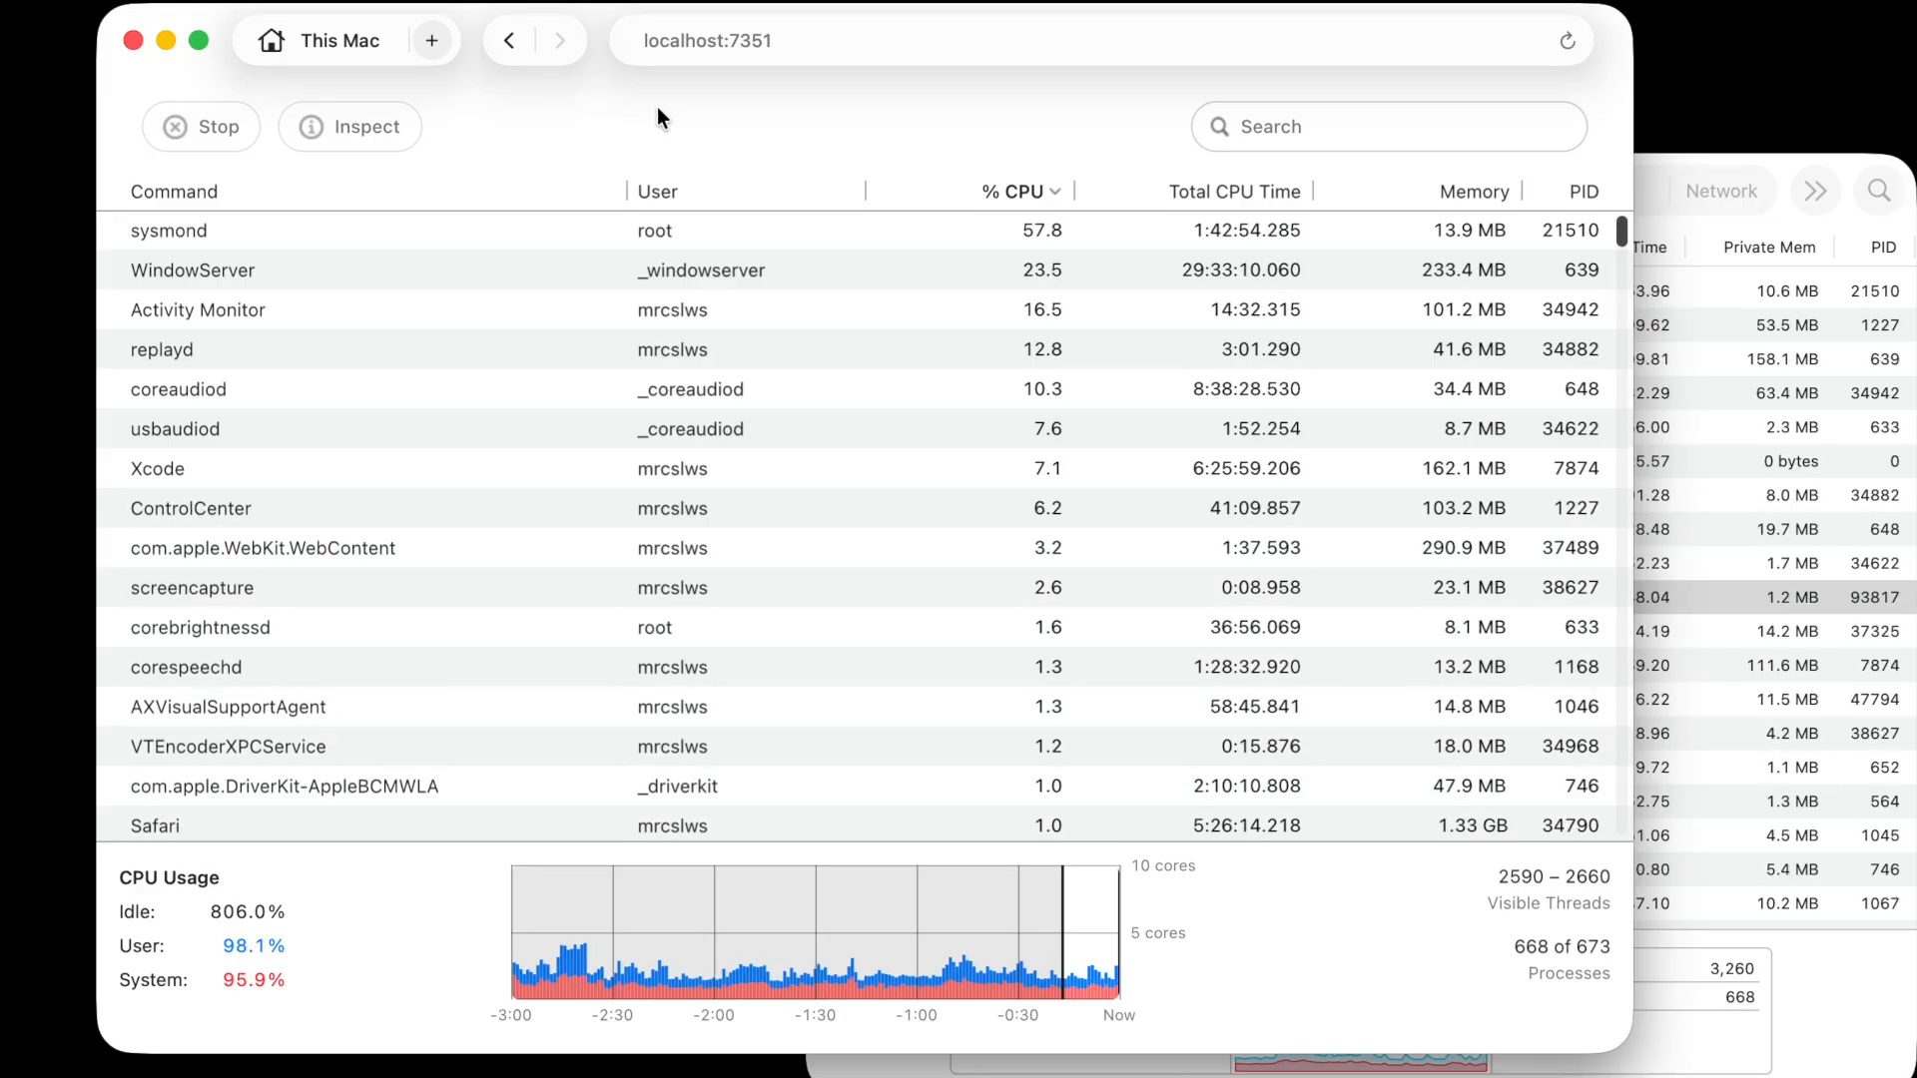
pyautogui.moveTo(1082, 968)
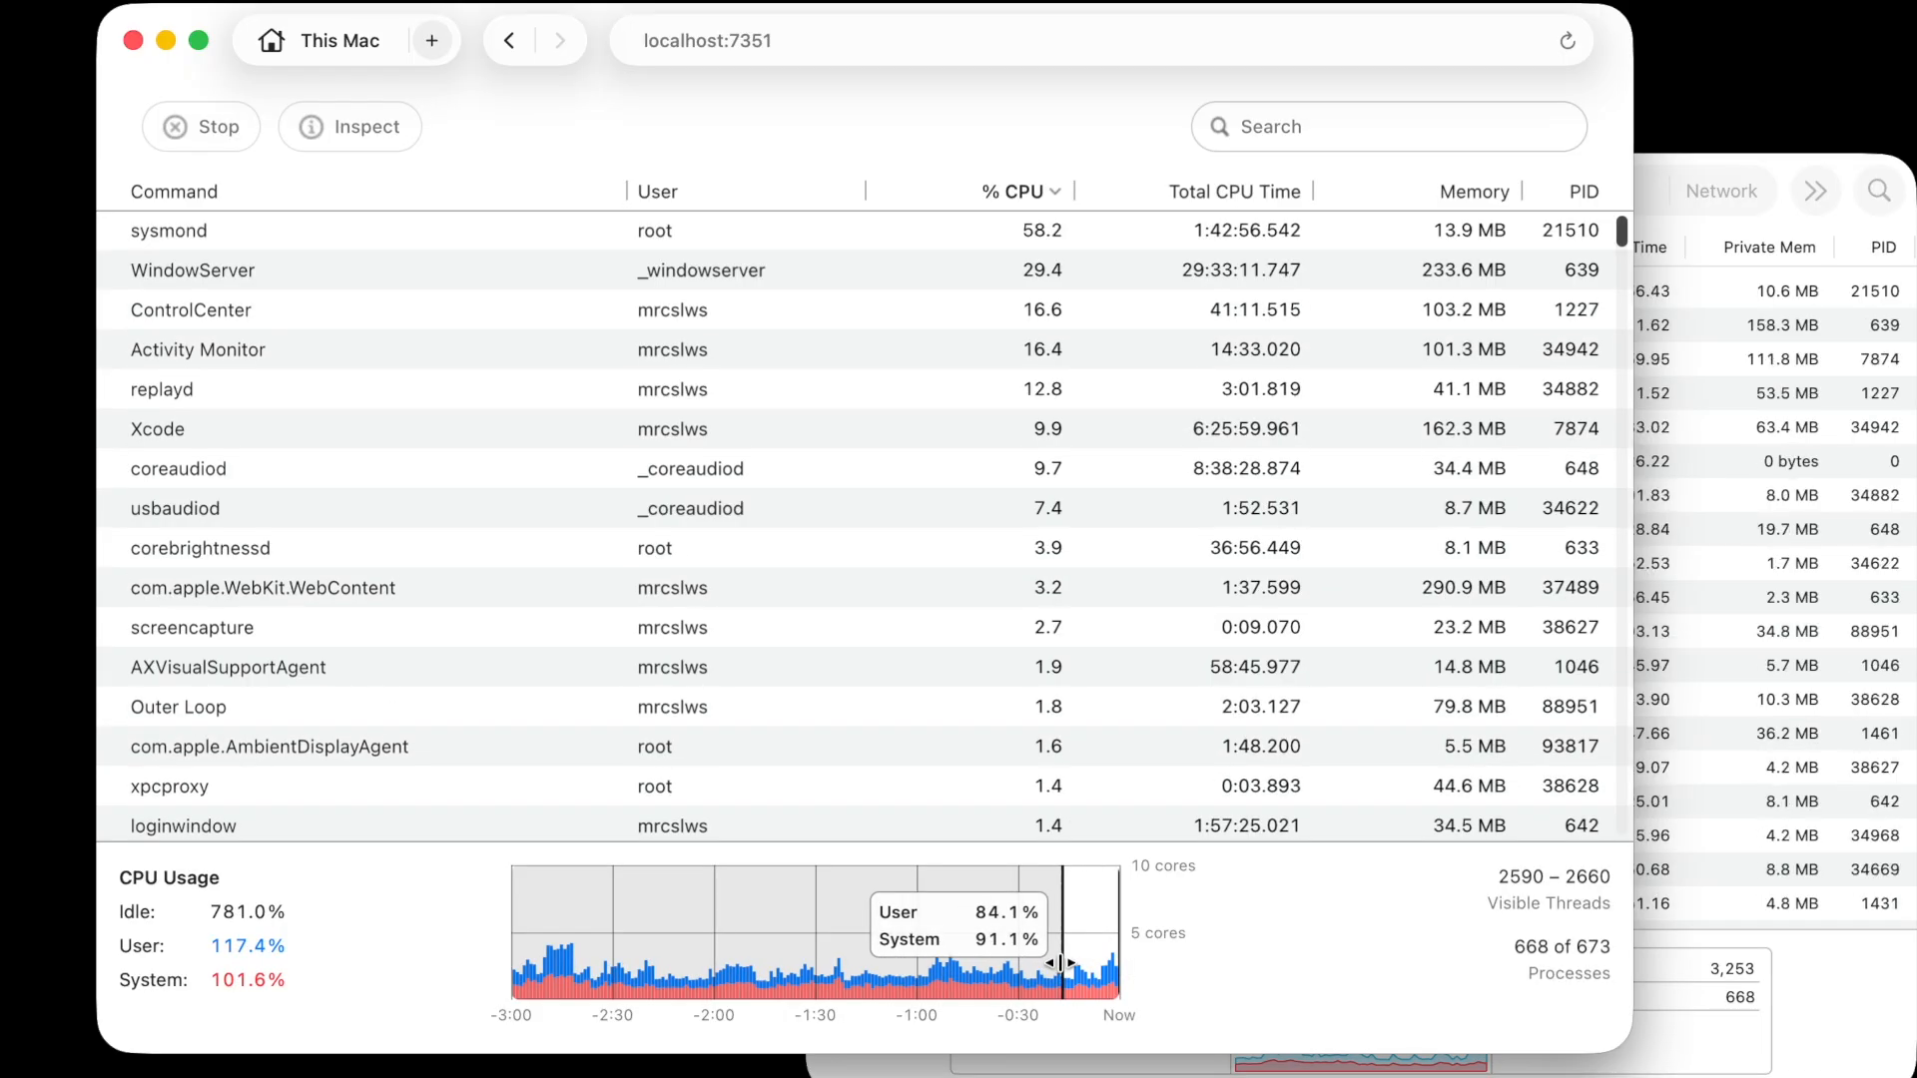
pyautogui.moveTo(1060, 963); pyautogui.dragTo(1123, 958)
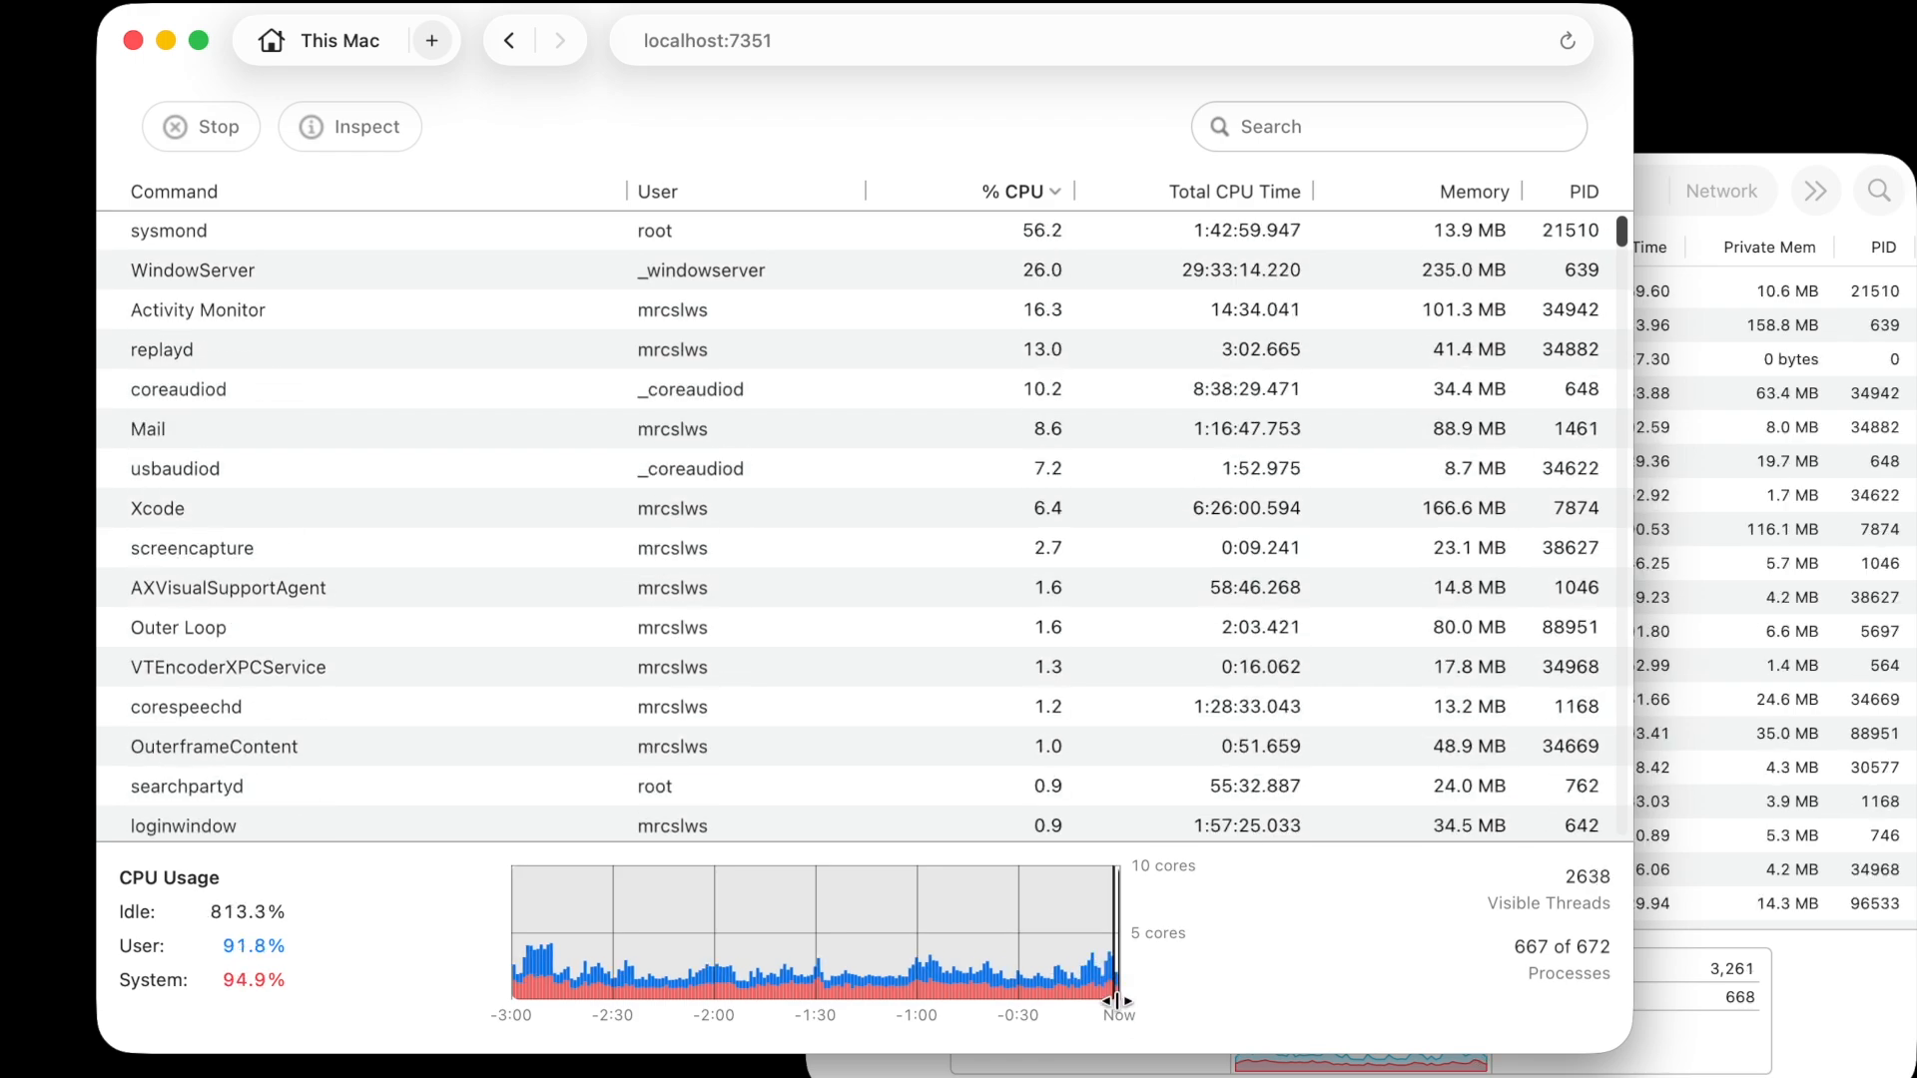
pyautogui.moveTo(1120, 963); pyautogui.dragTo(1068, 964)
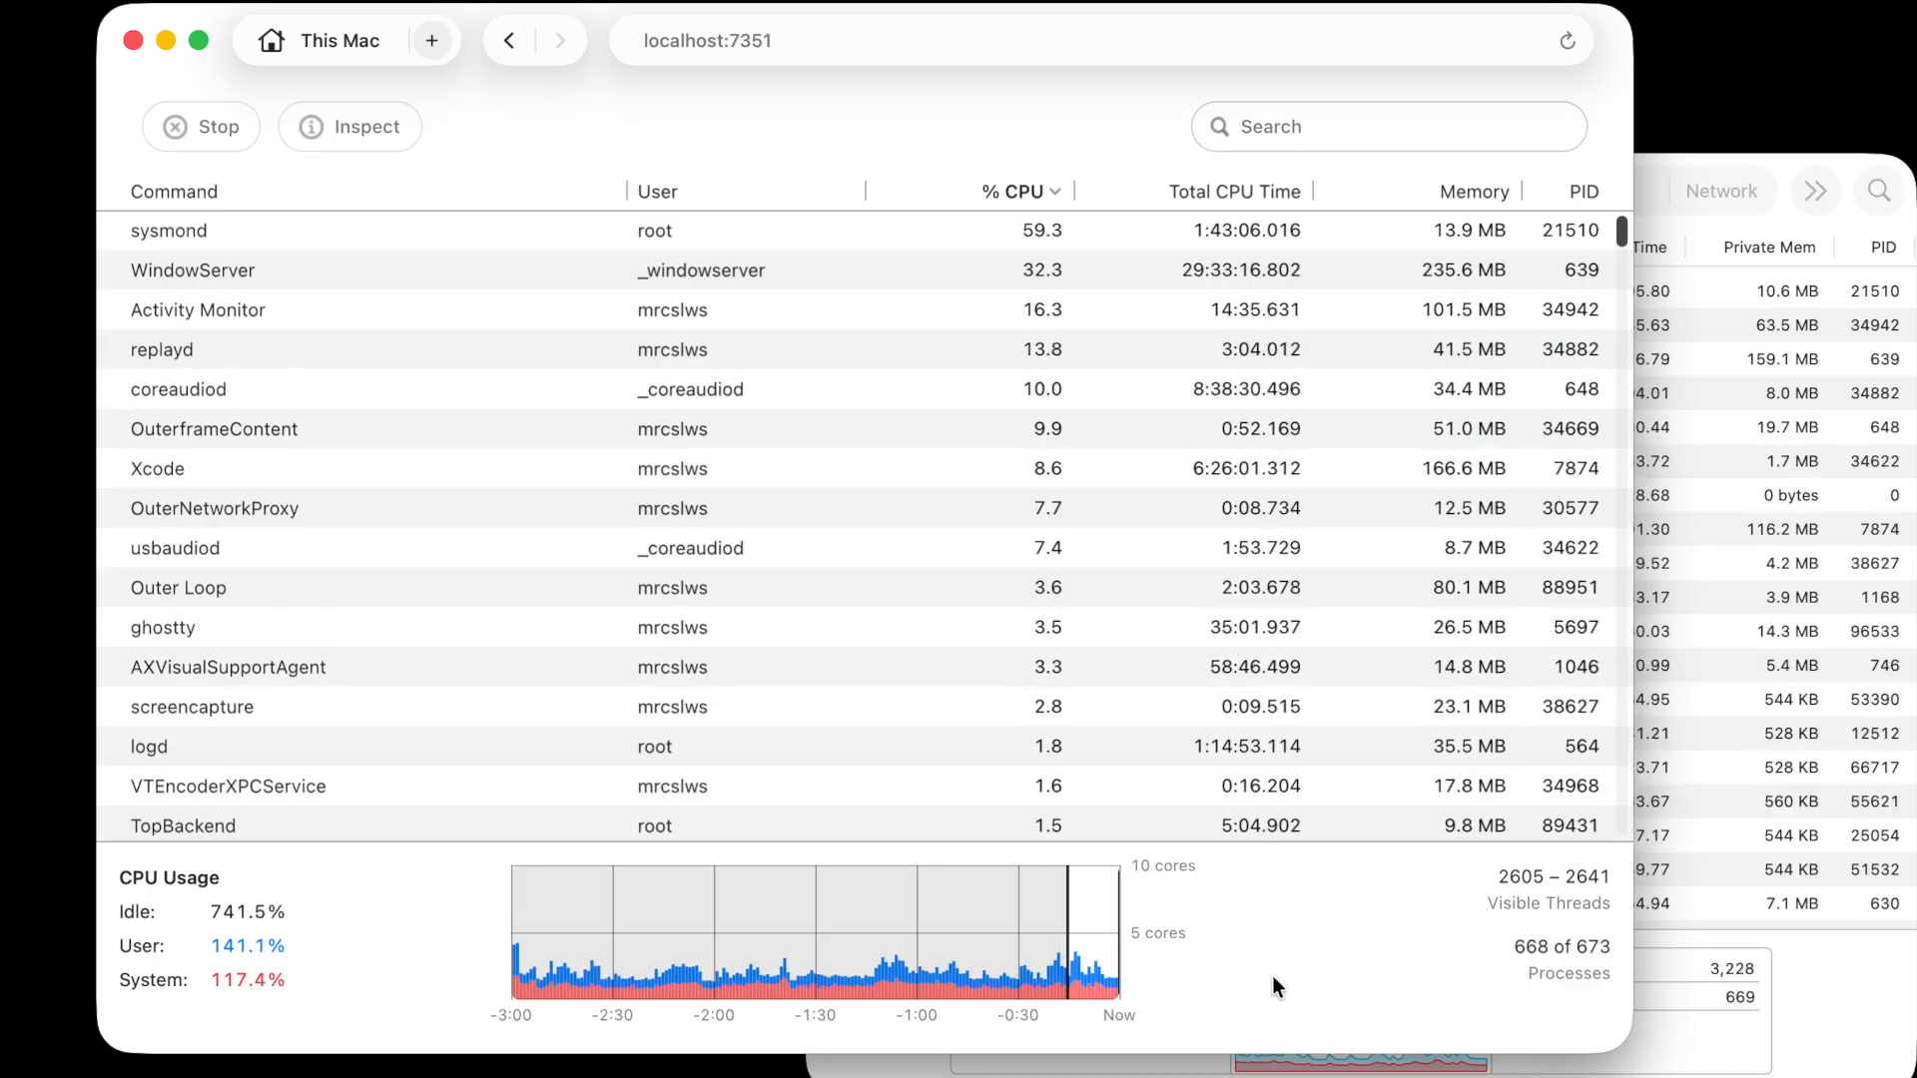
# Step: Compare Activity Monitor's CPU load display with the CPU usage graph in Outer Loop
pyautogui.click(1818, 985)
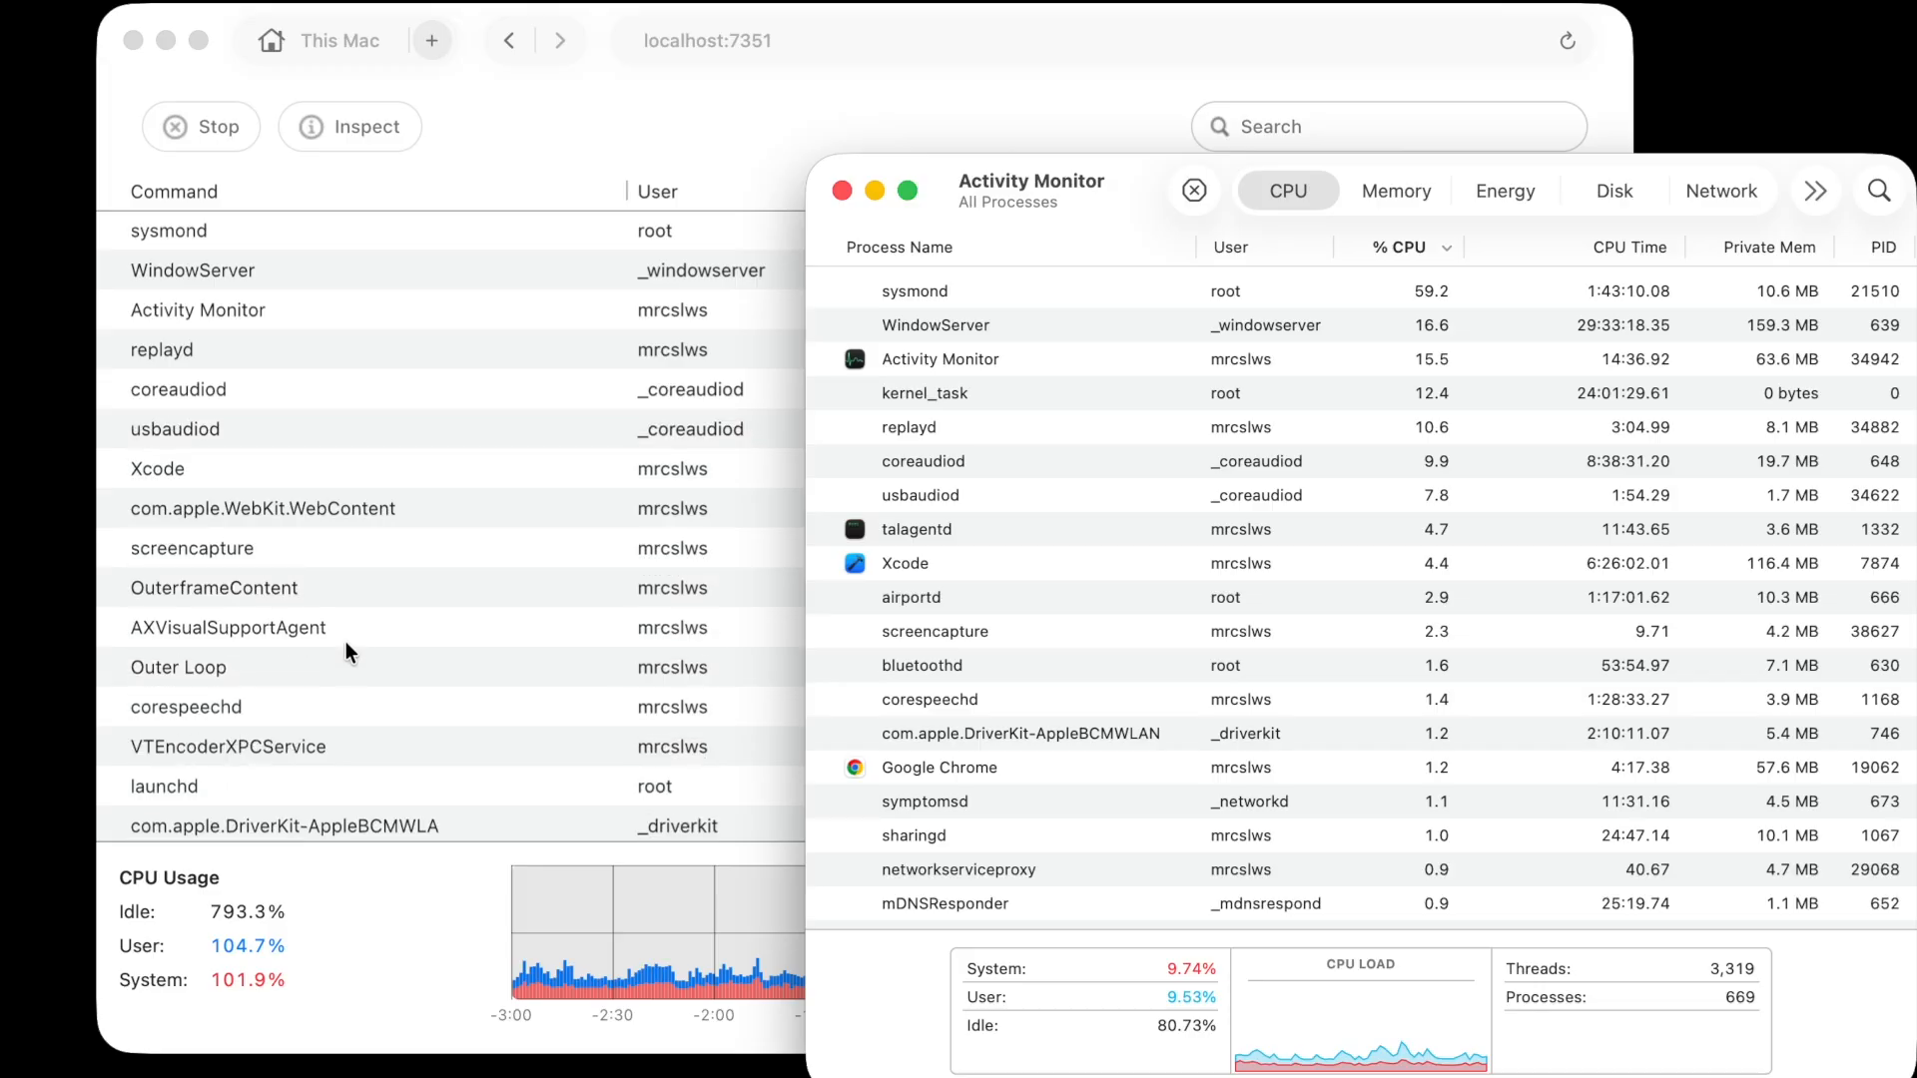
pyautogui.click(512, 104)
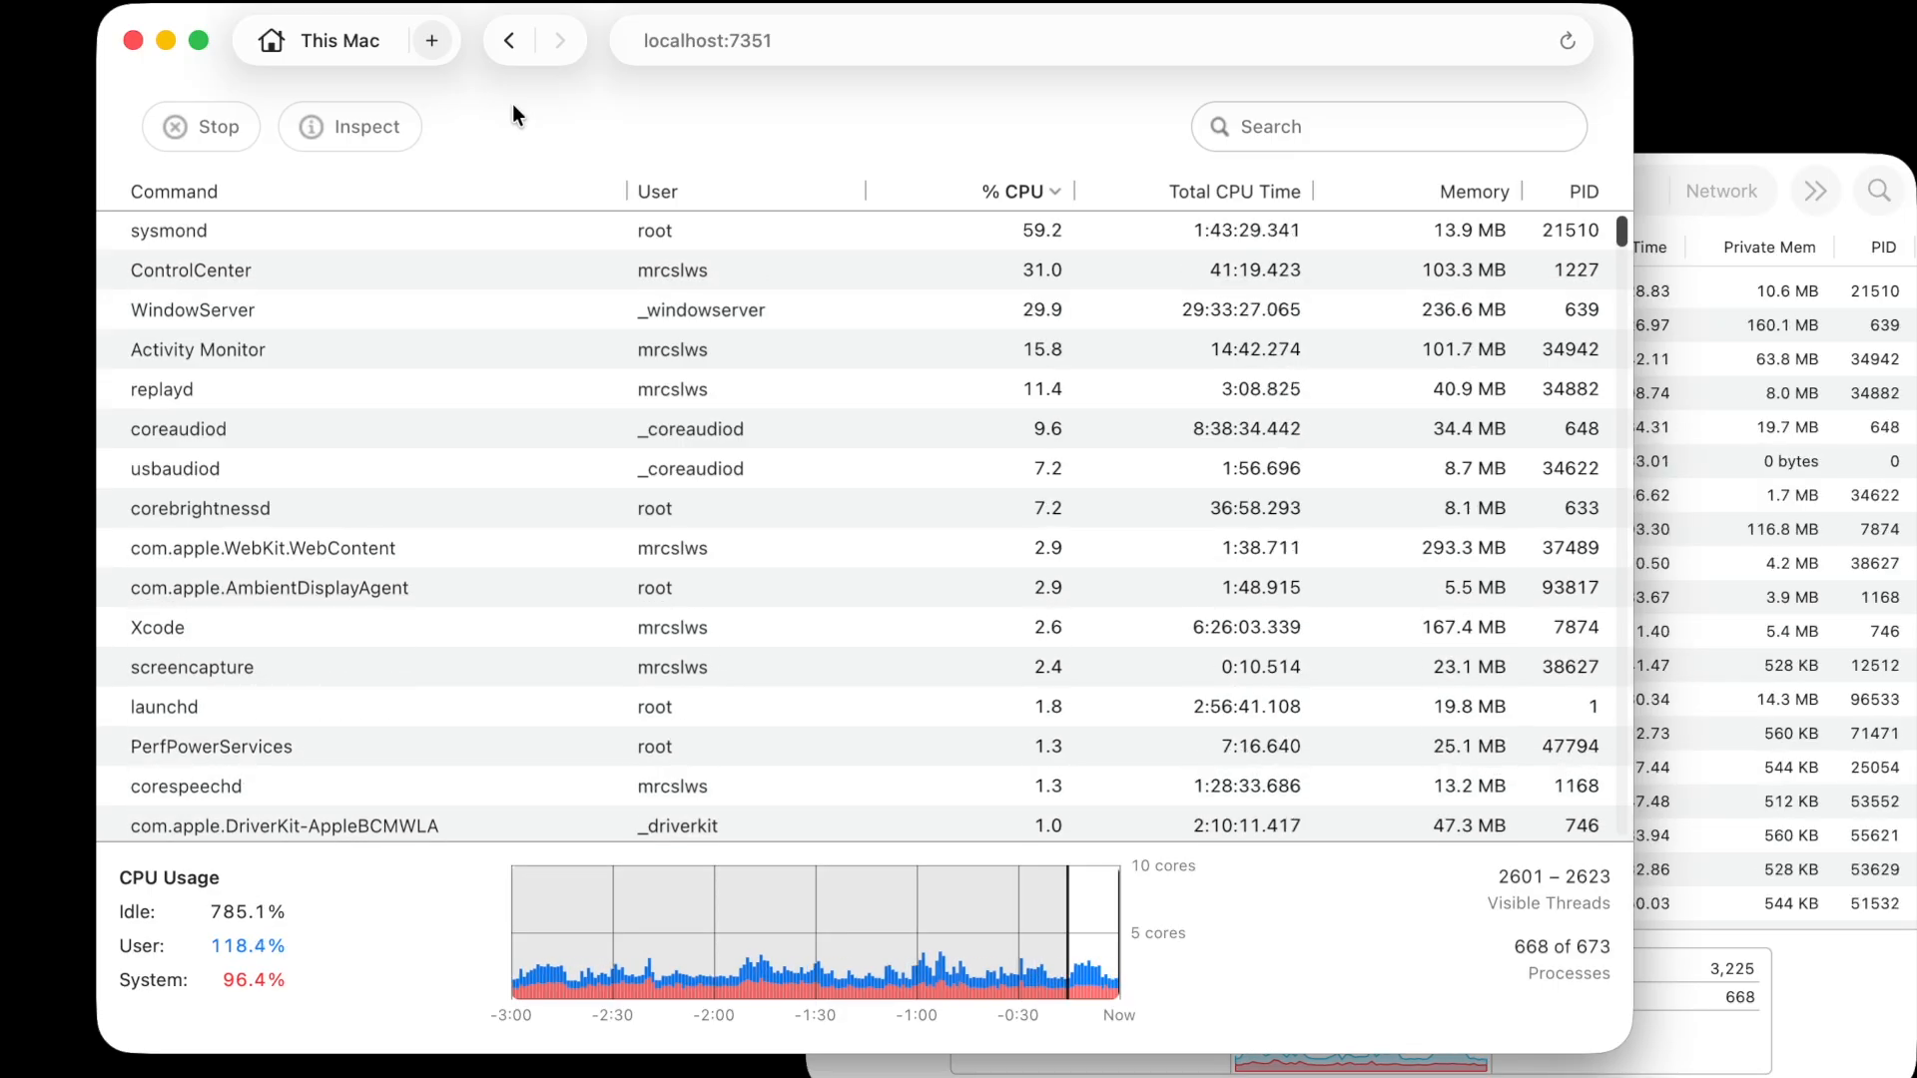
pyautogui.click(1860, 1038)
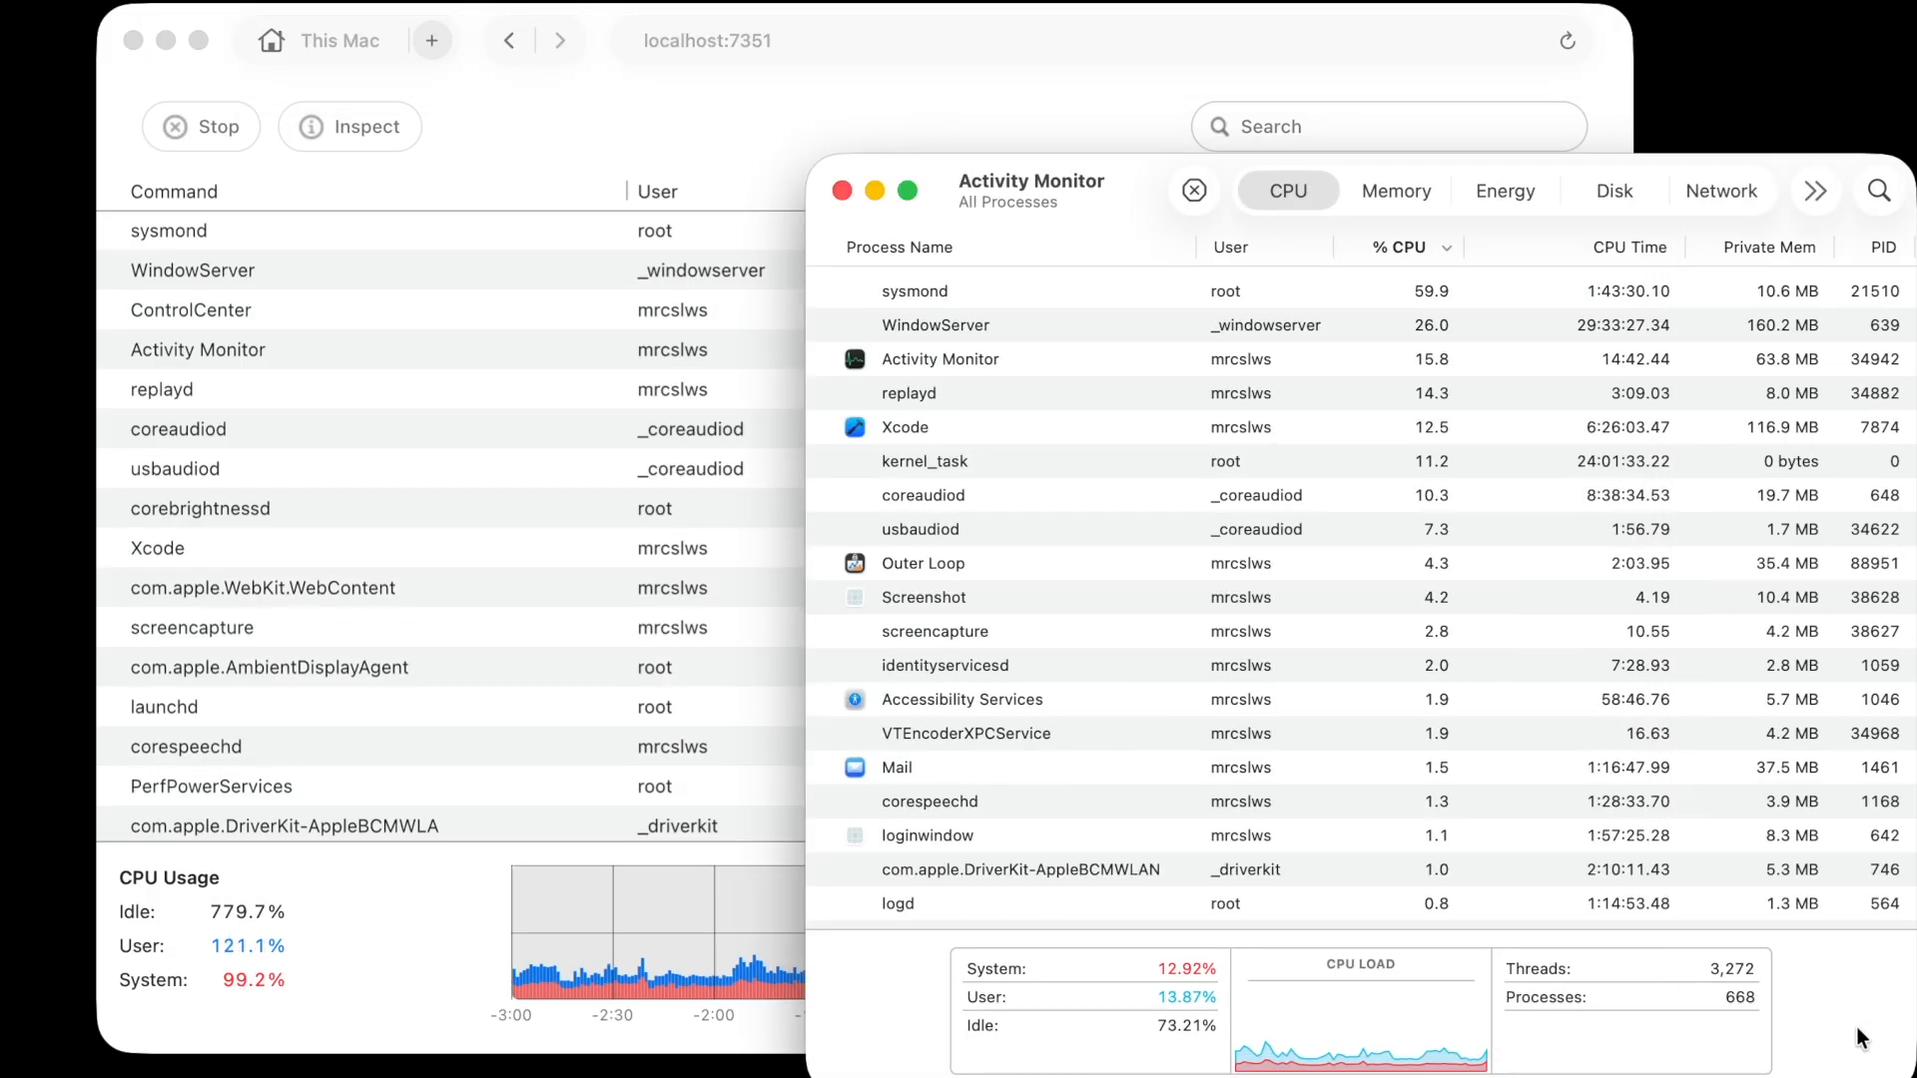
# Step: In Outer Loop, select past CPU graph ranges of about 23 and 13 seconds, and compare the historical view with Activity Monitor
pyautogui.click(389, 1005)
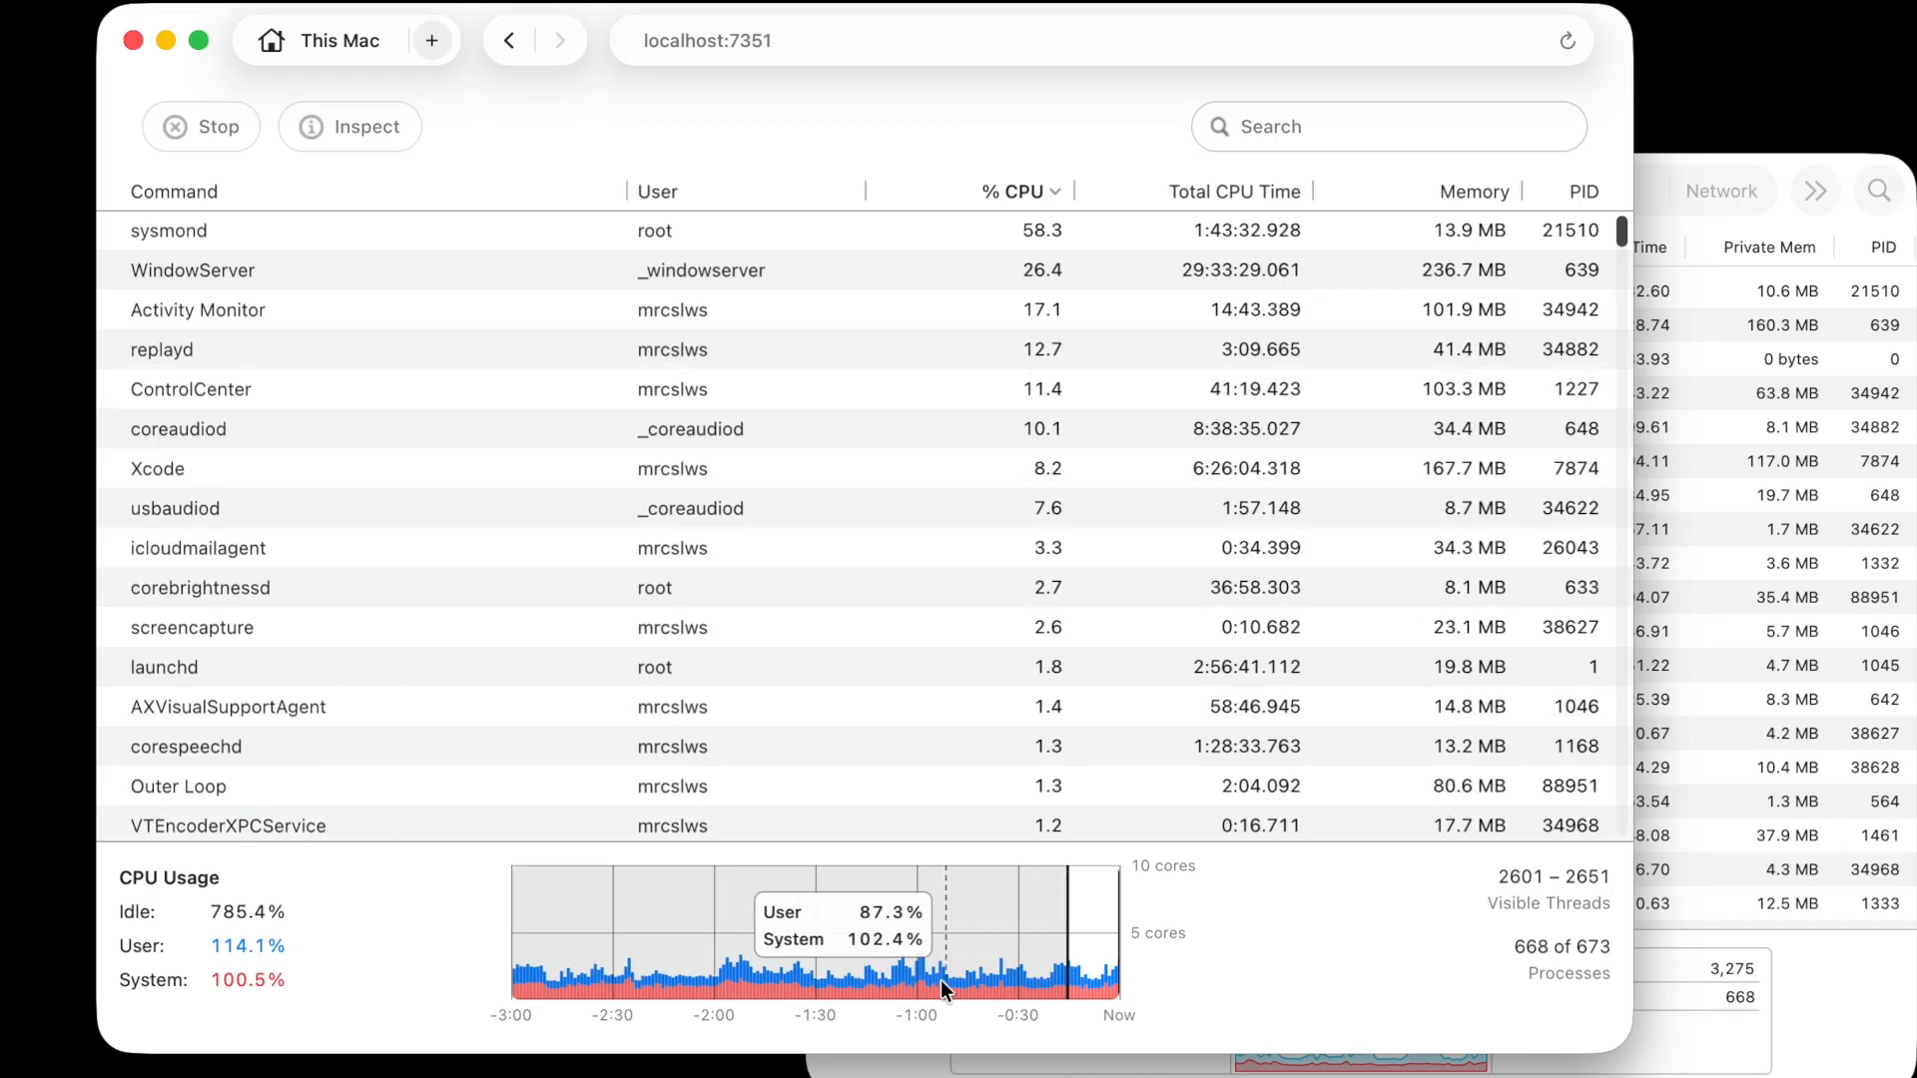
pyautogui.click(687, 951)
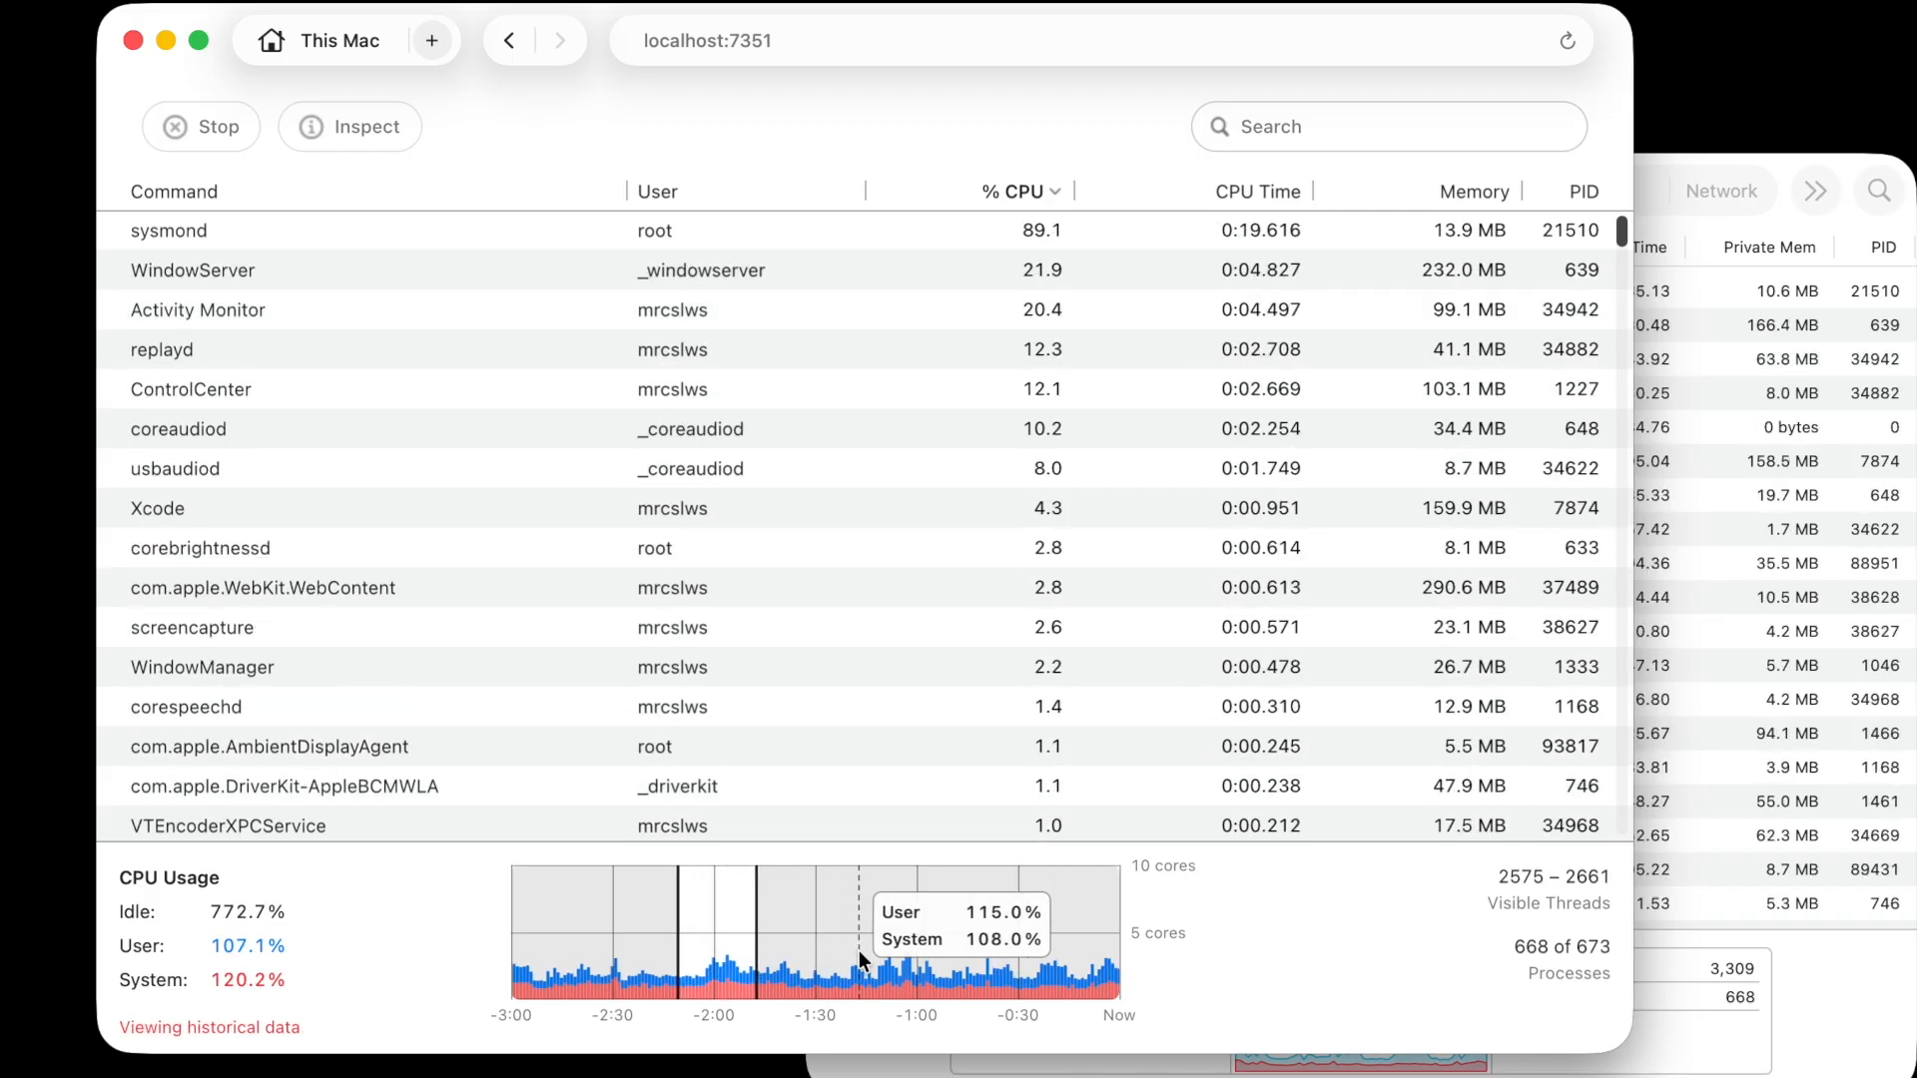
pyautogui.moveTo(857, 952); pyautogui.dragTo(901, 956)
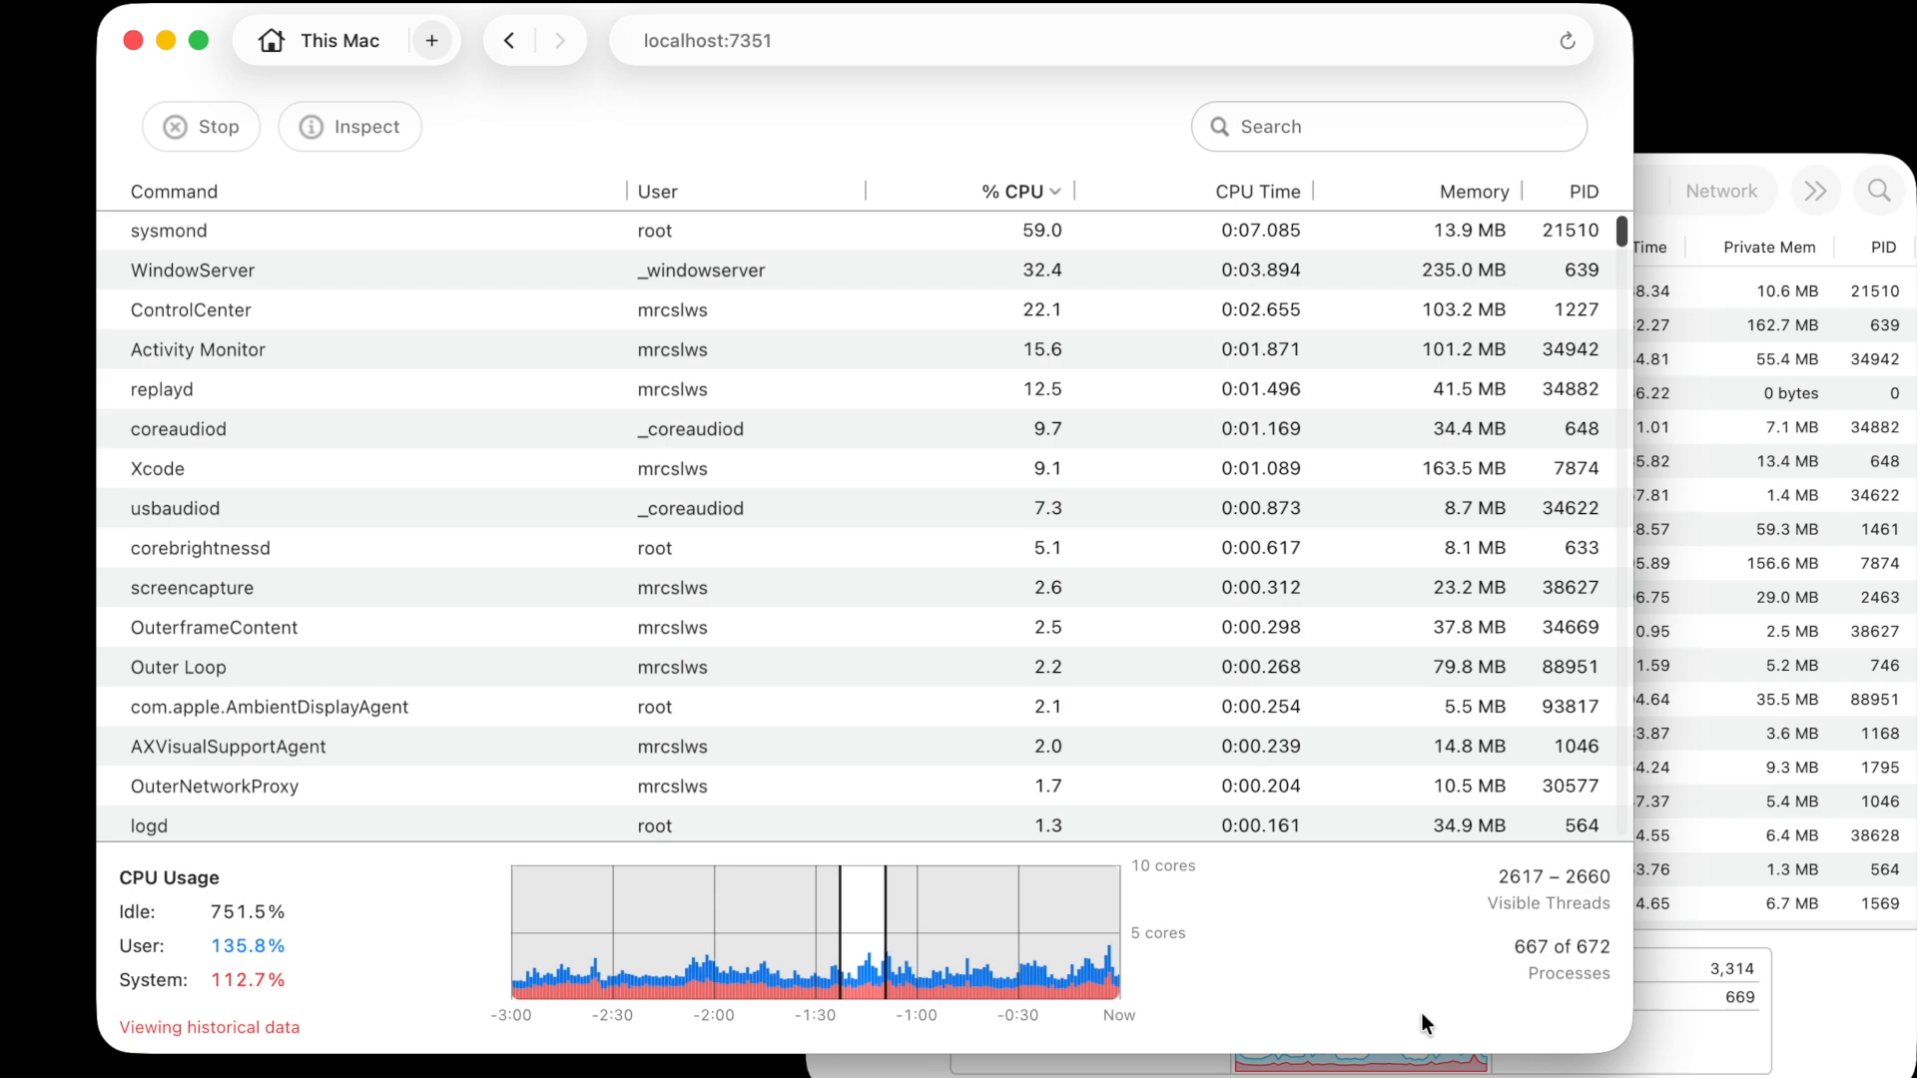
pyautogui.click(1855, 1027)
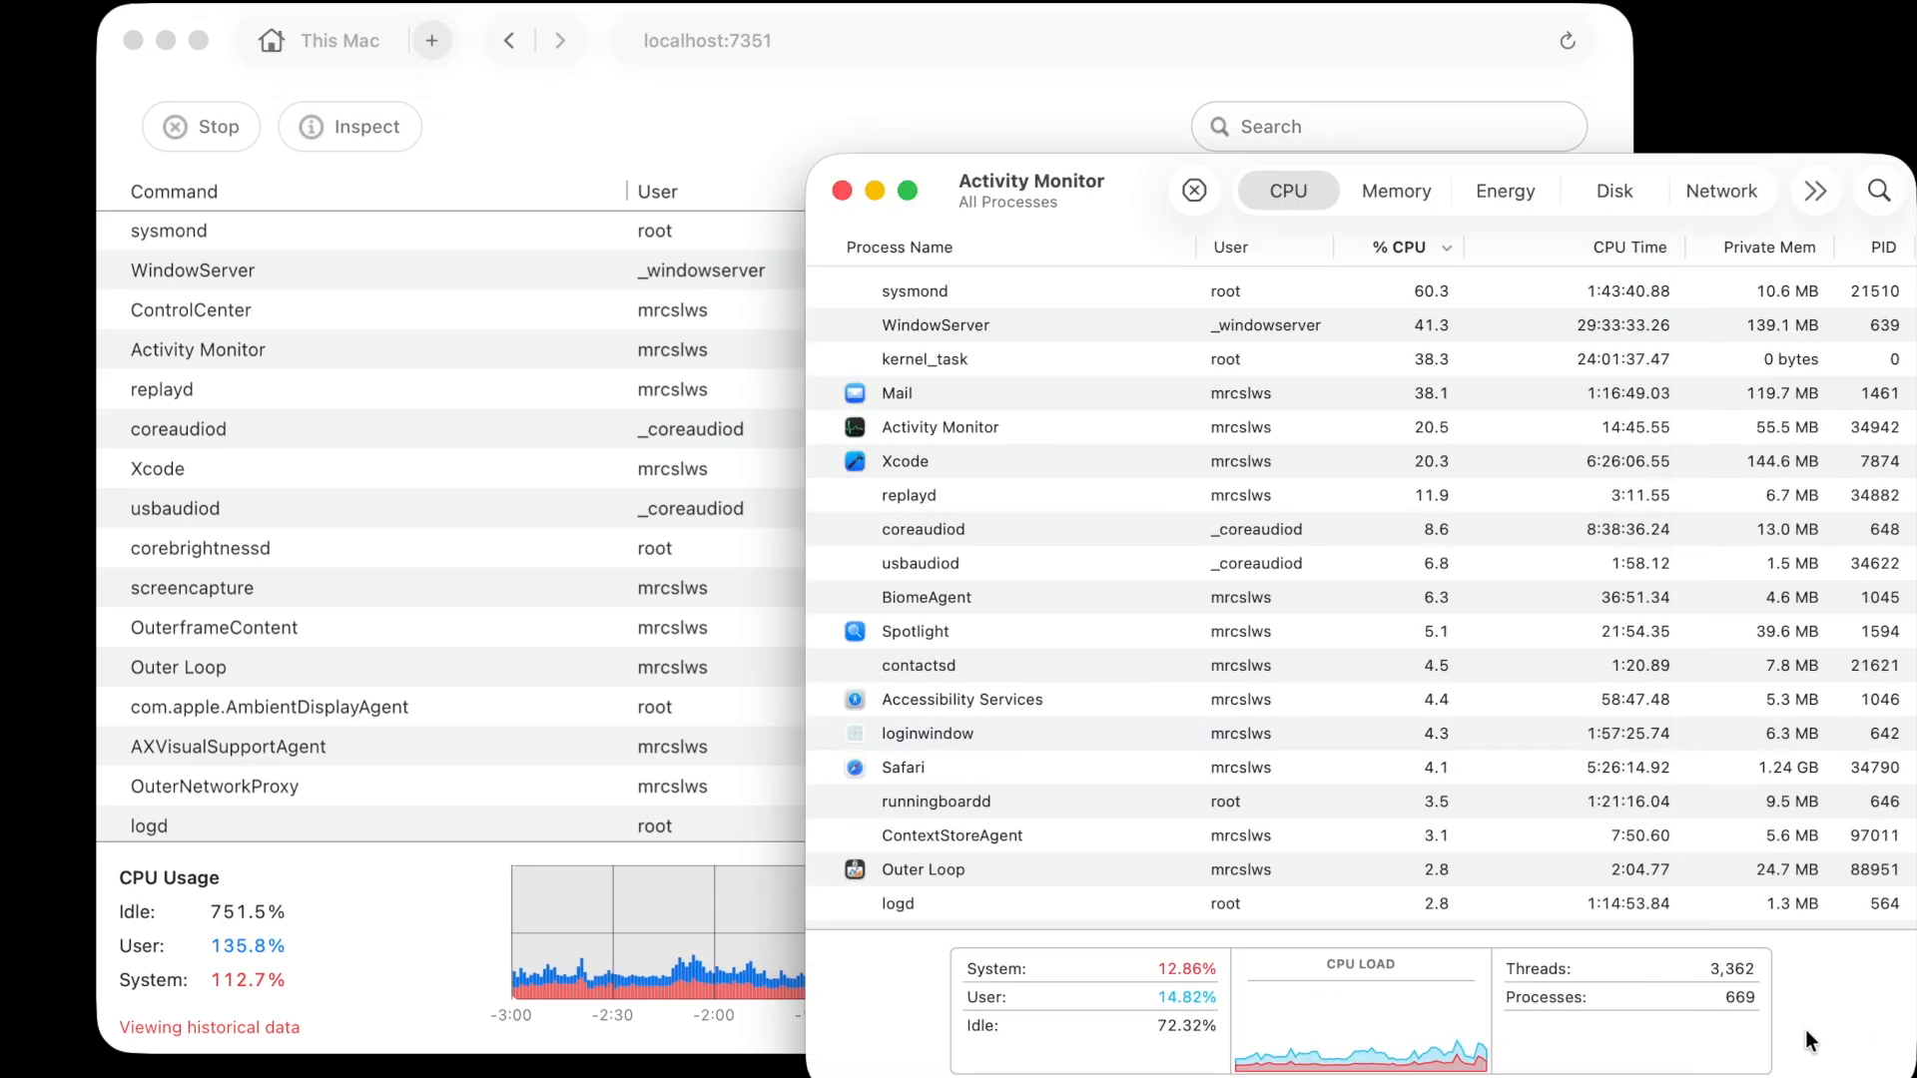
pyautogui.click(472, 814)
# Step: Return the CPU graph to live data, trying windows of about 22 seconds and the present moment before setting about the last 12 seconds
pyautogui.moveTo(1069, 958)
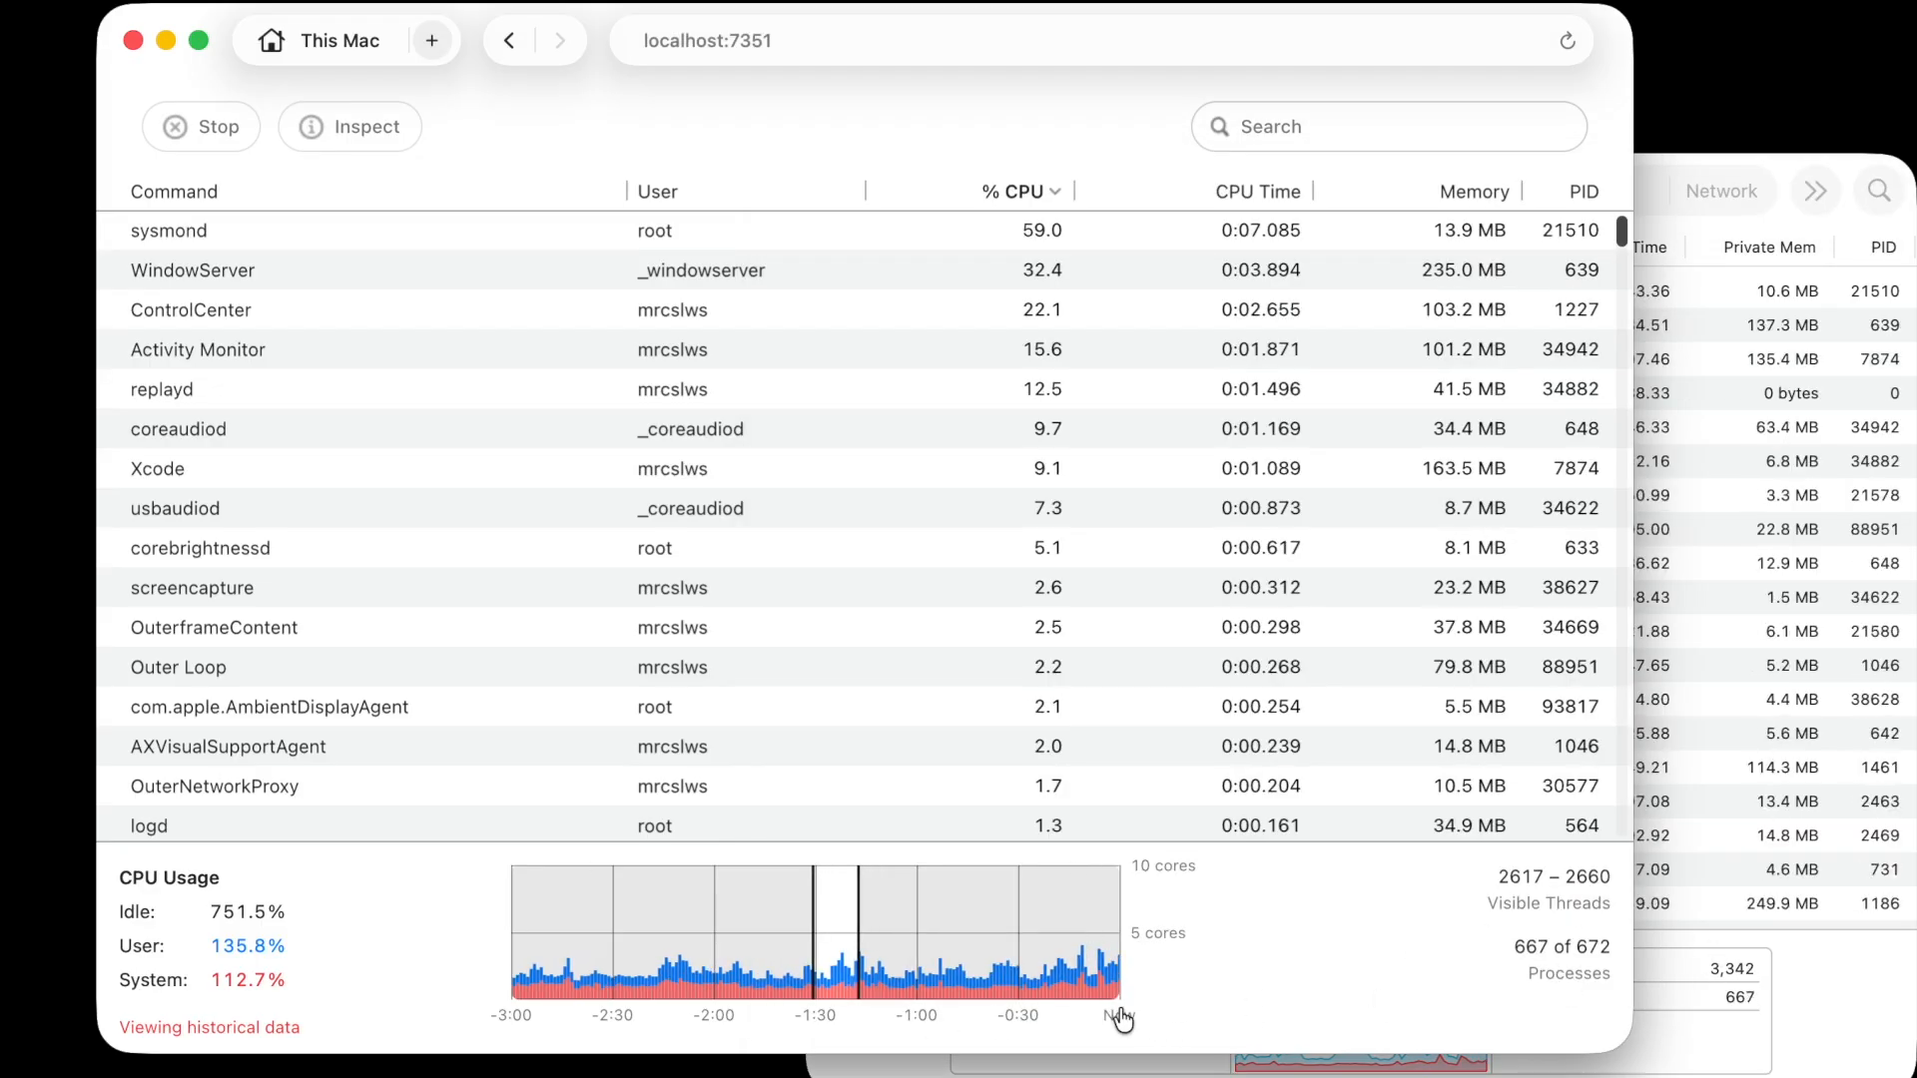
pyautogui.click(1046, 944)
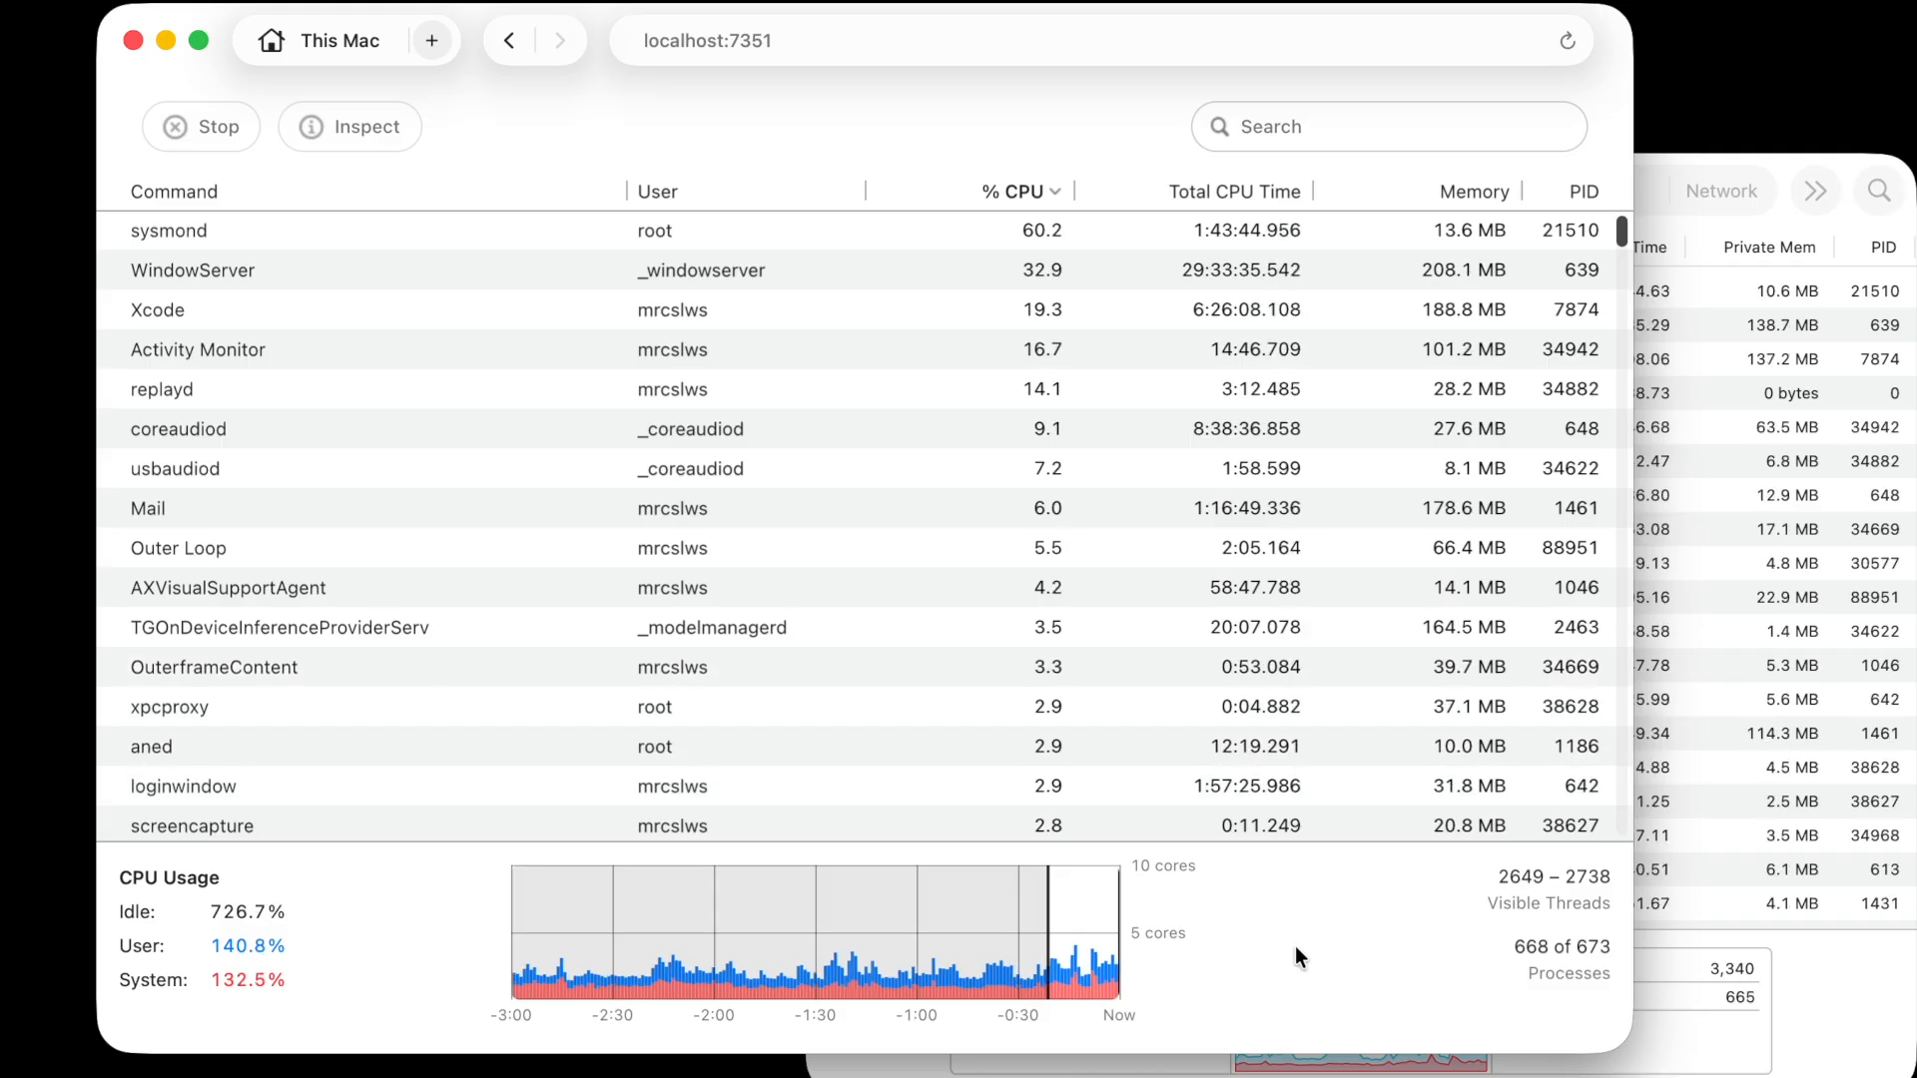
pyautogui.click(1122, 1029)
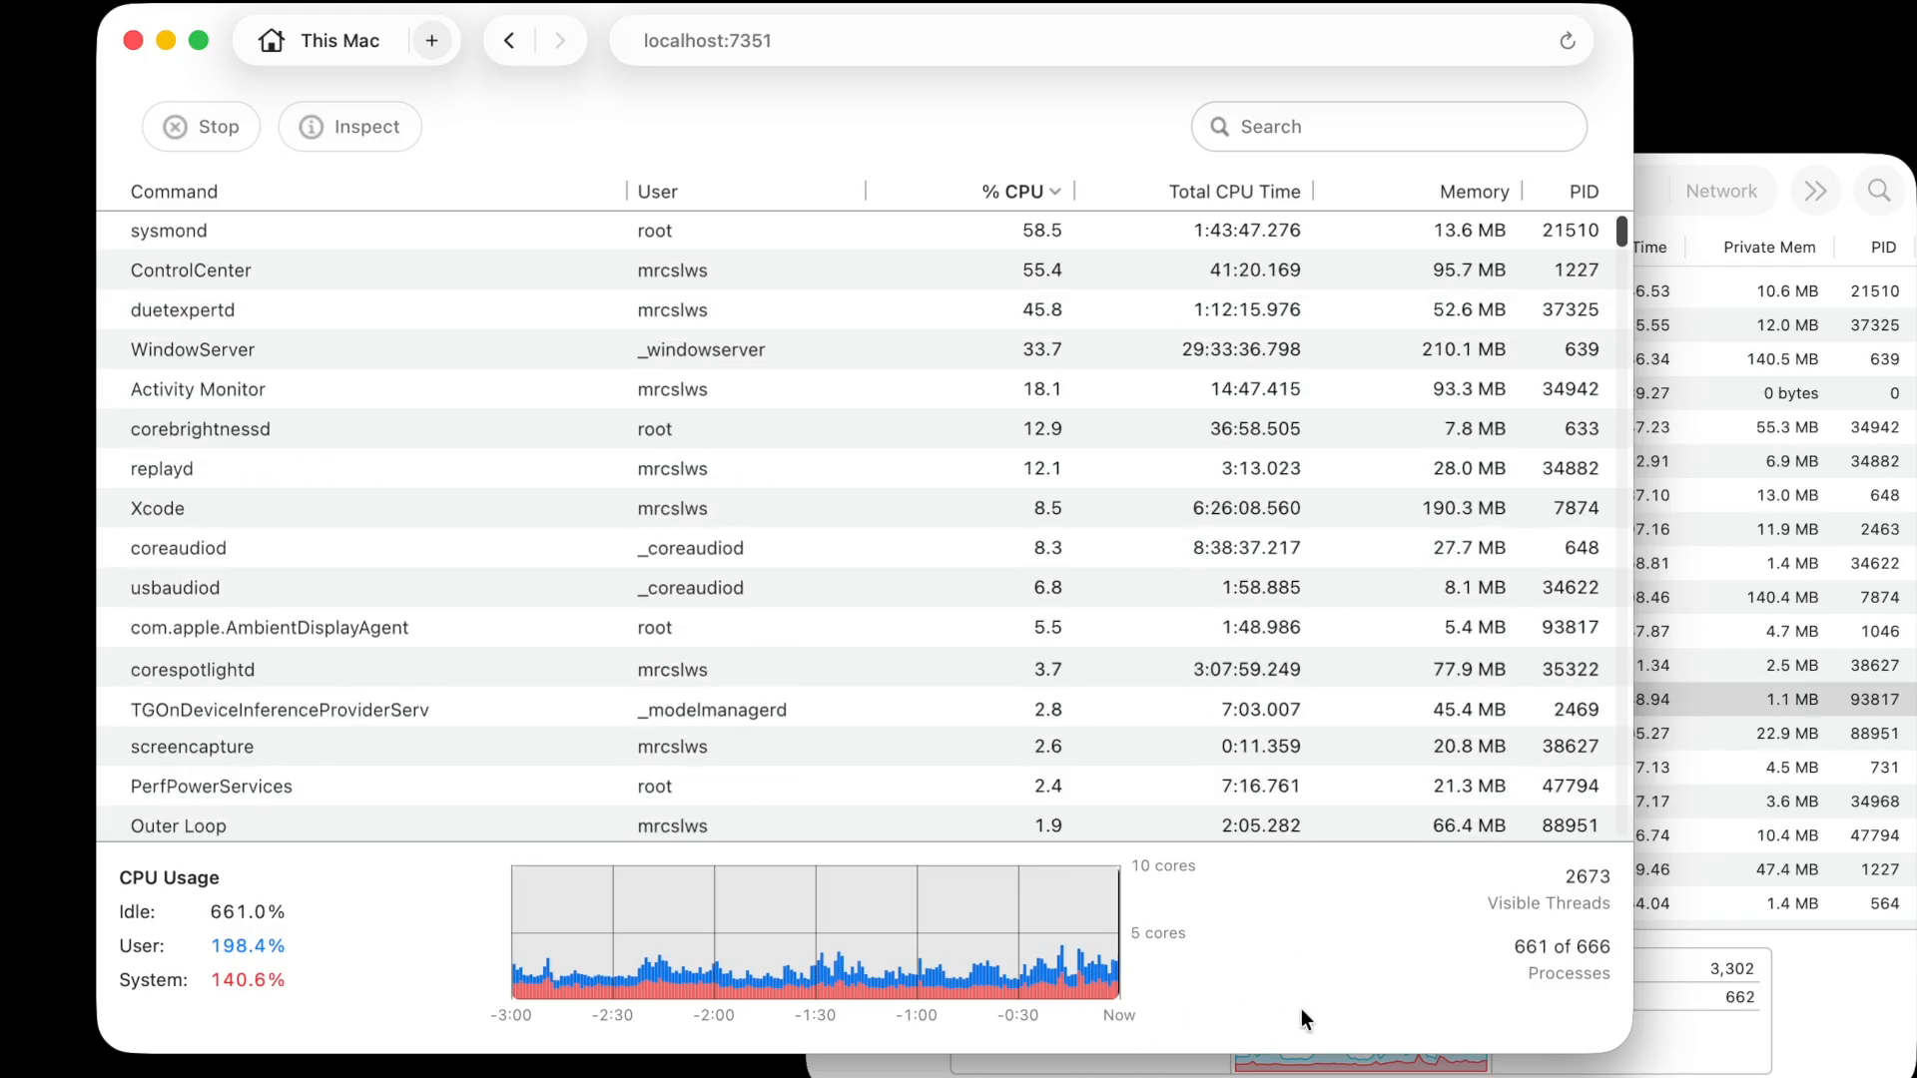
pyautogui.moveTo(1080, 956)
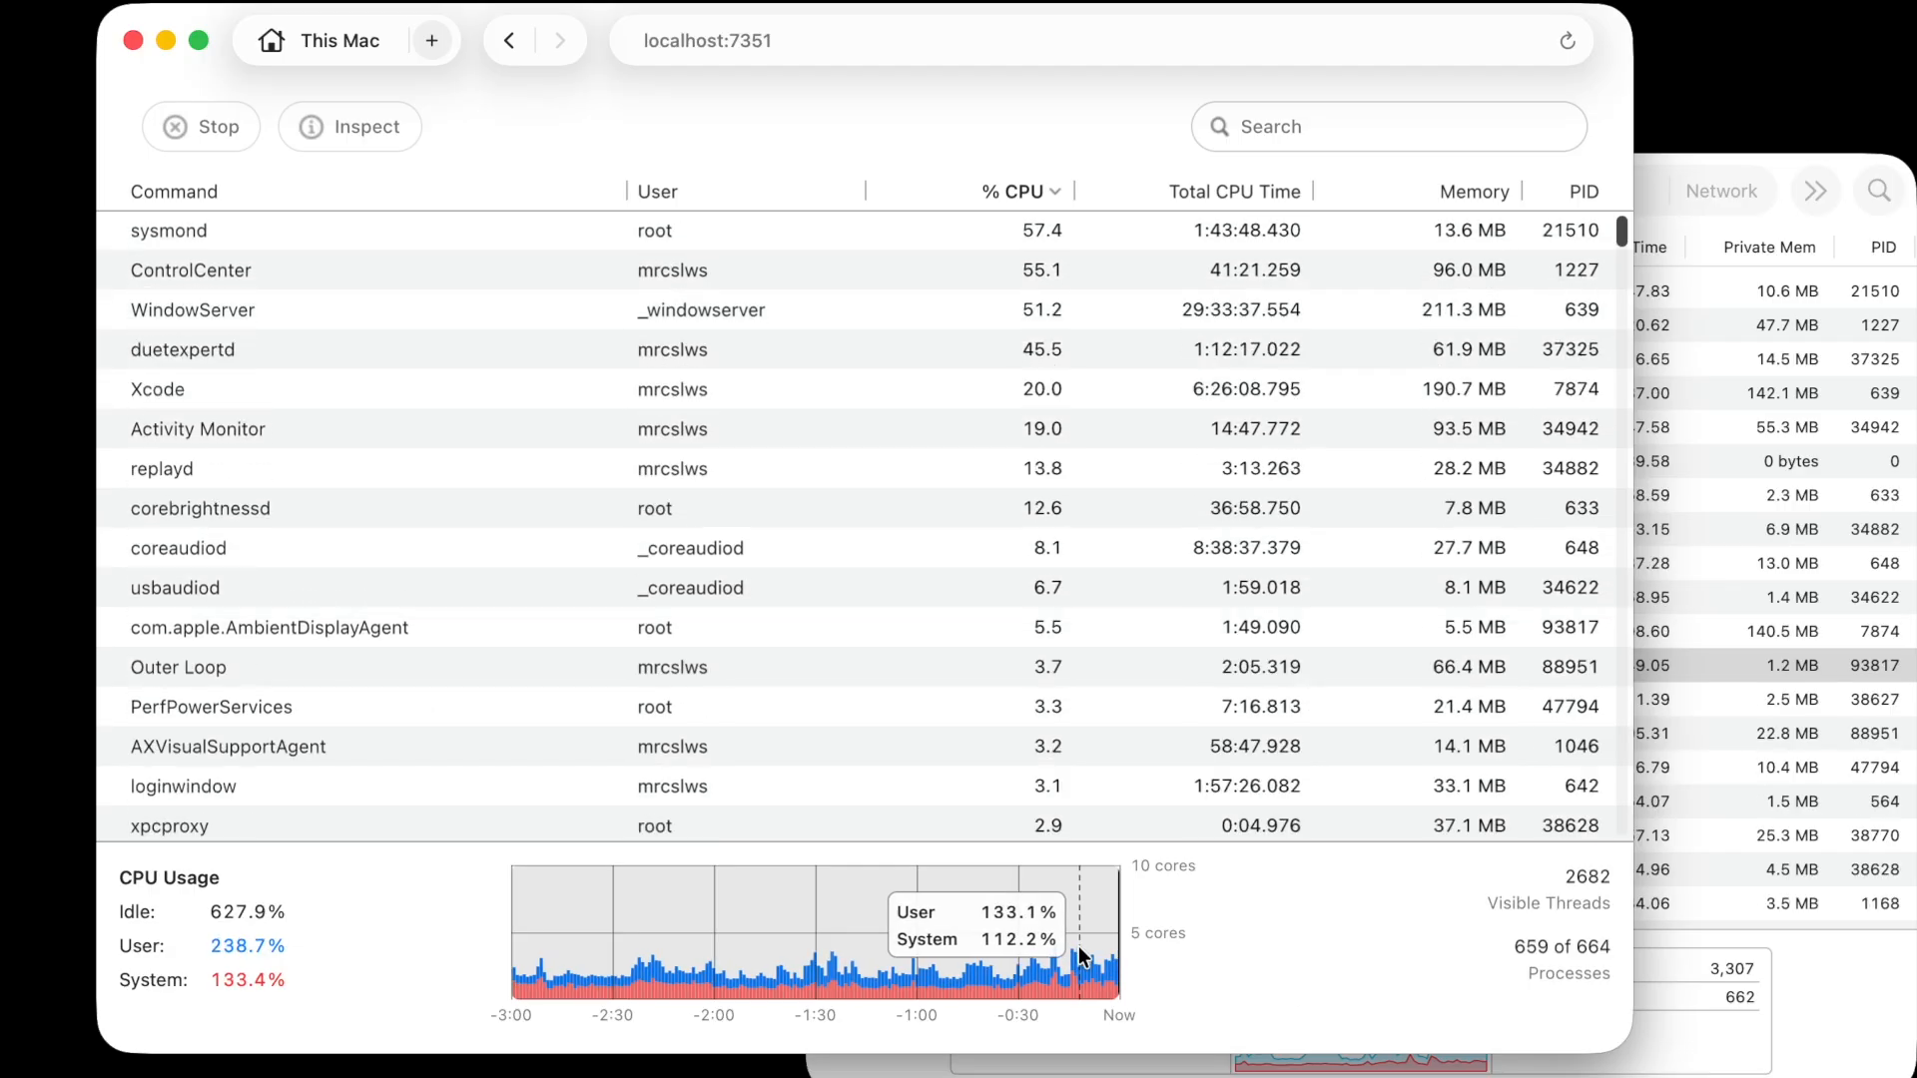
pyautogui.click(1079, 948)
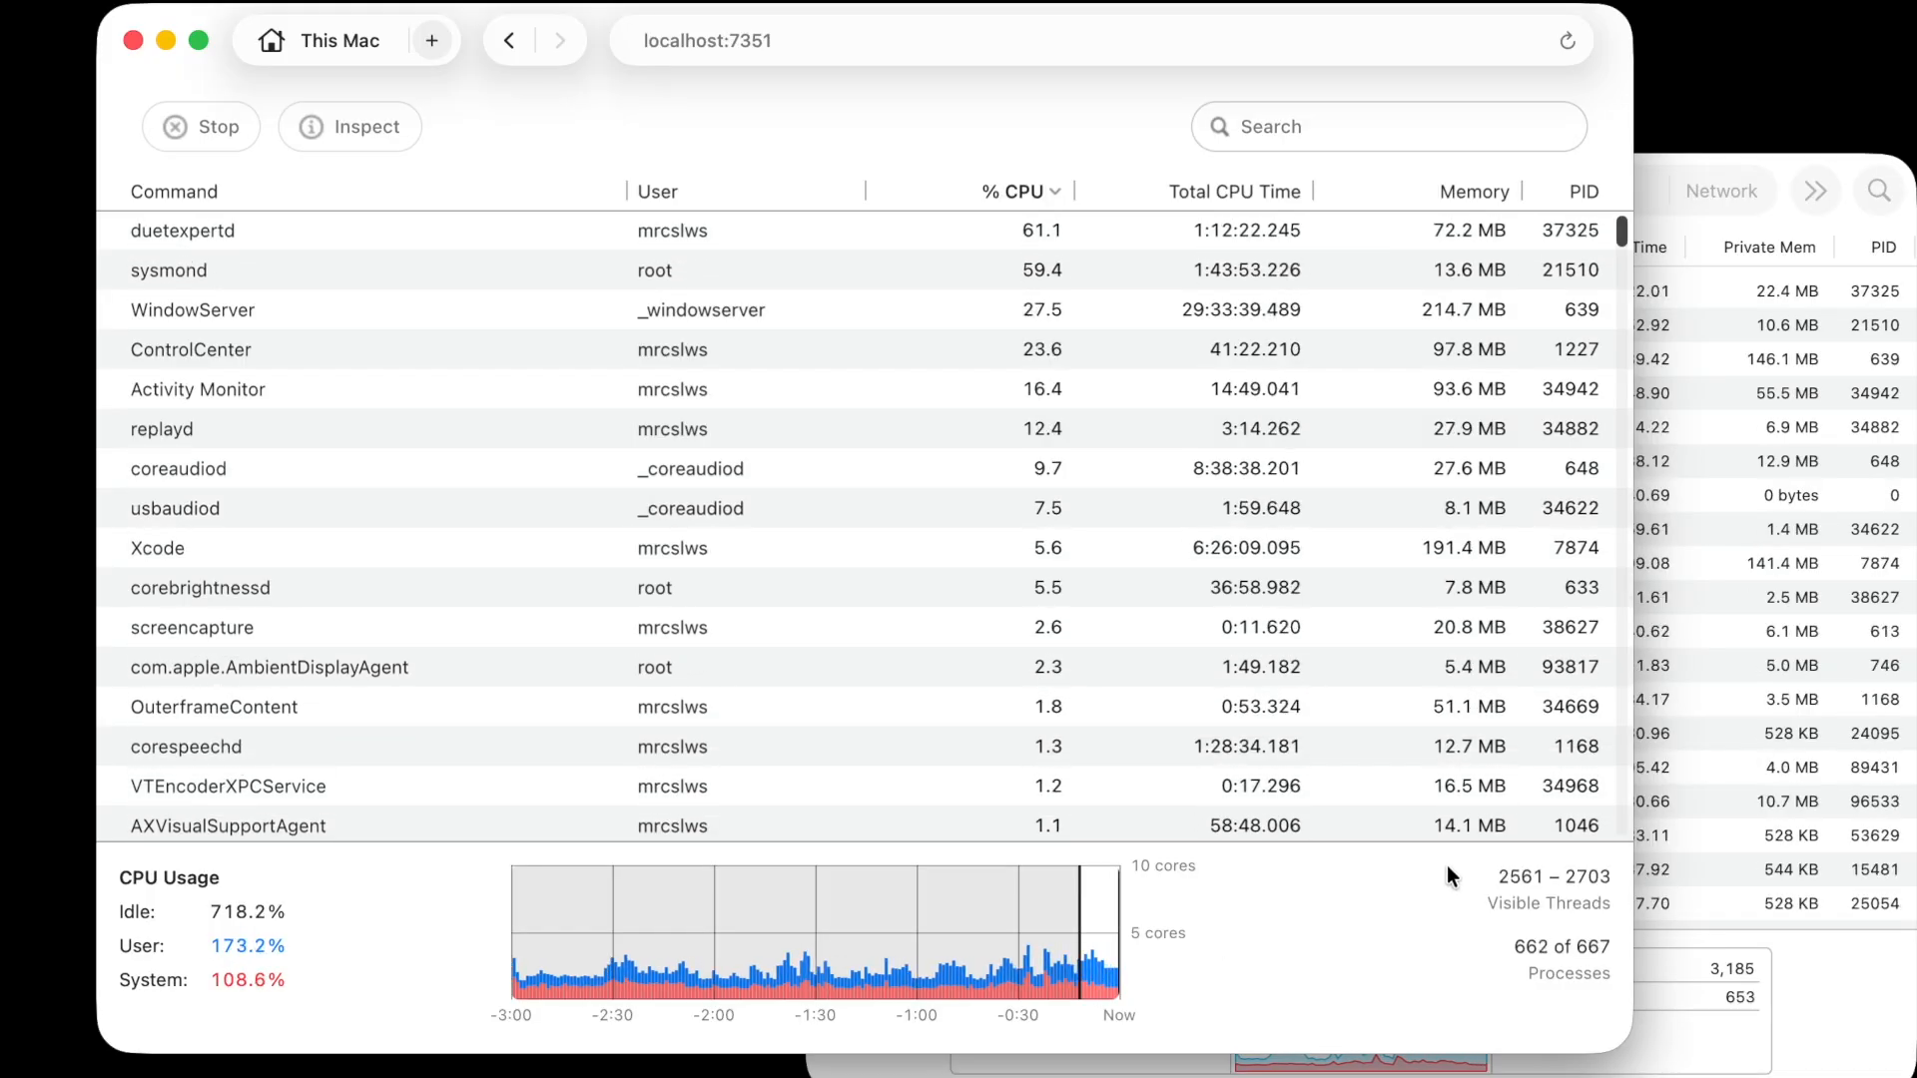
# Step: Switch to Activity Monitor and quit it
pyautogui.click(1737, 964)
pyautogui.press('super+q')
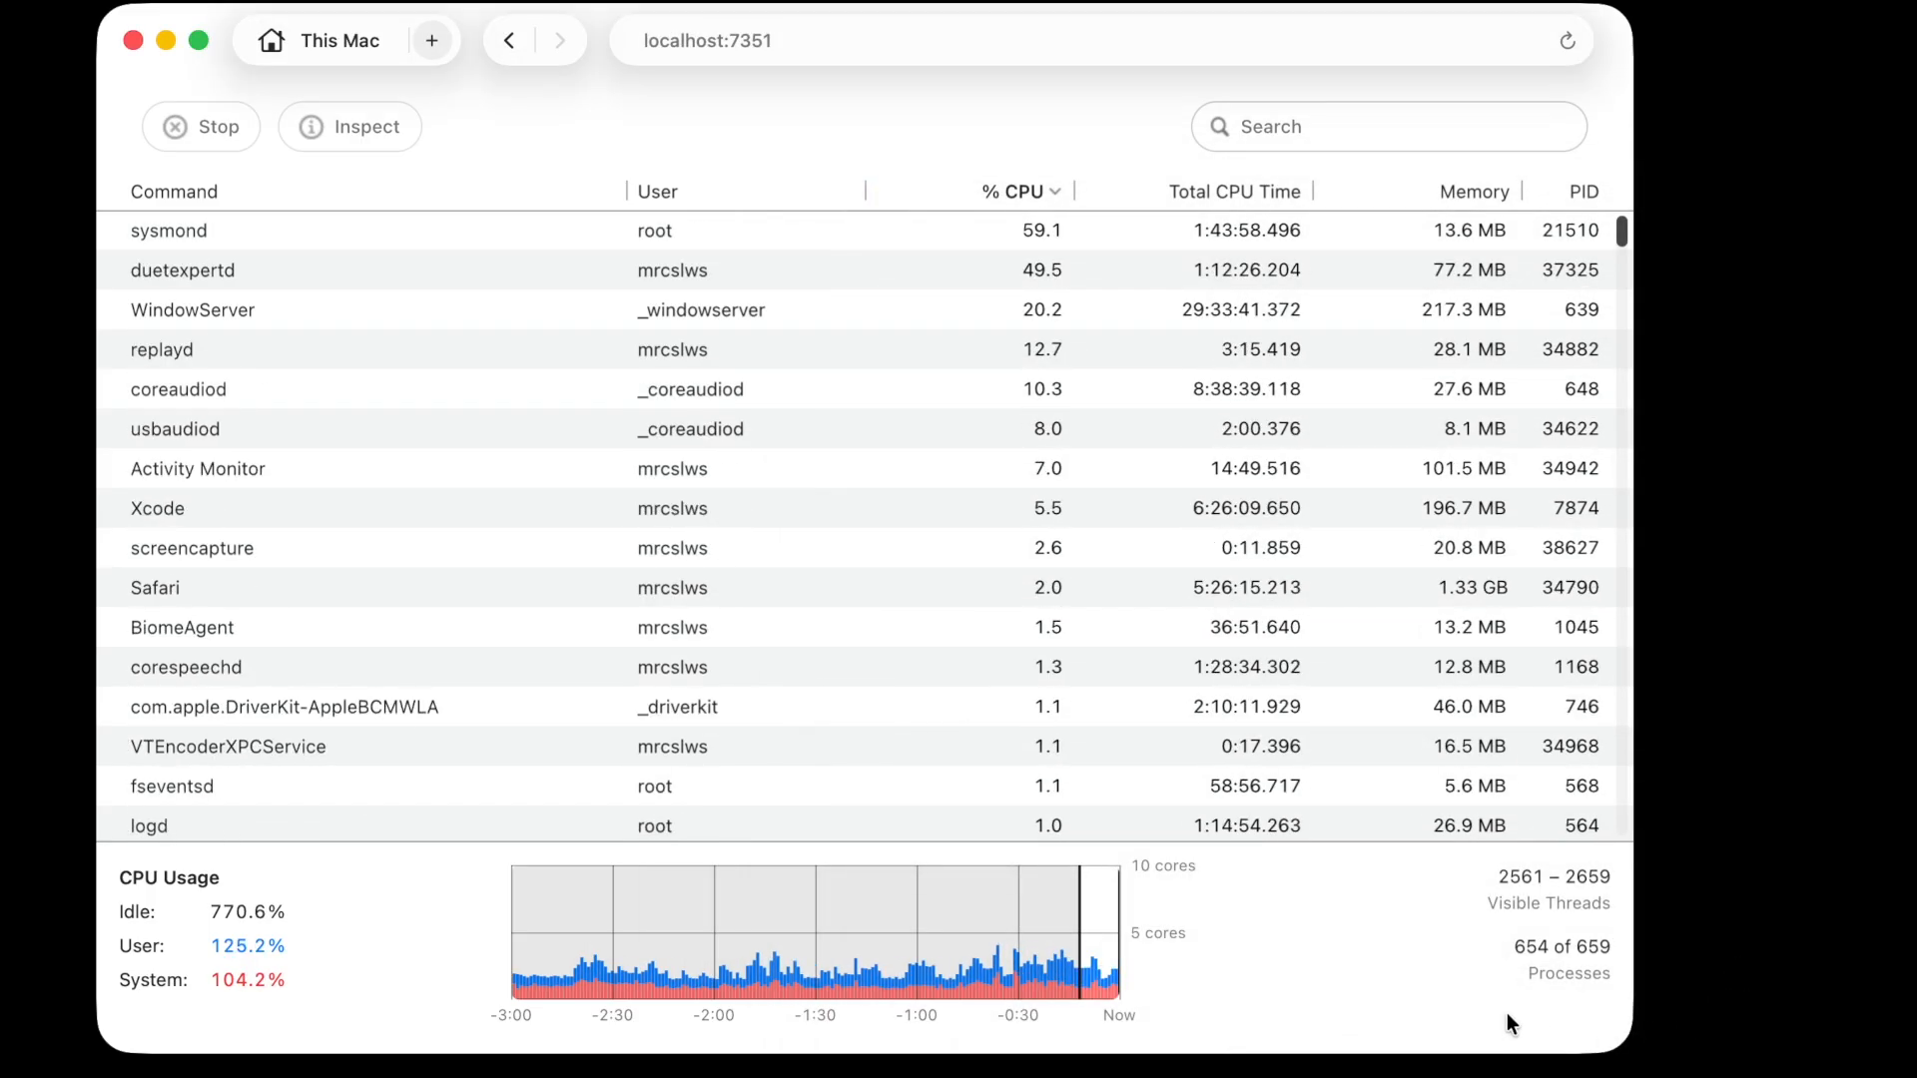
# Step: In Outer Loop, connect to the Raspberry Pi server and open its Top process viewer
pyautogui.click(438, 42)
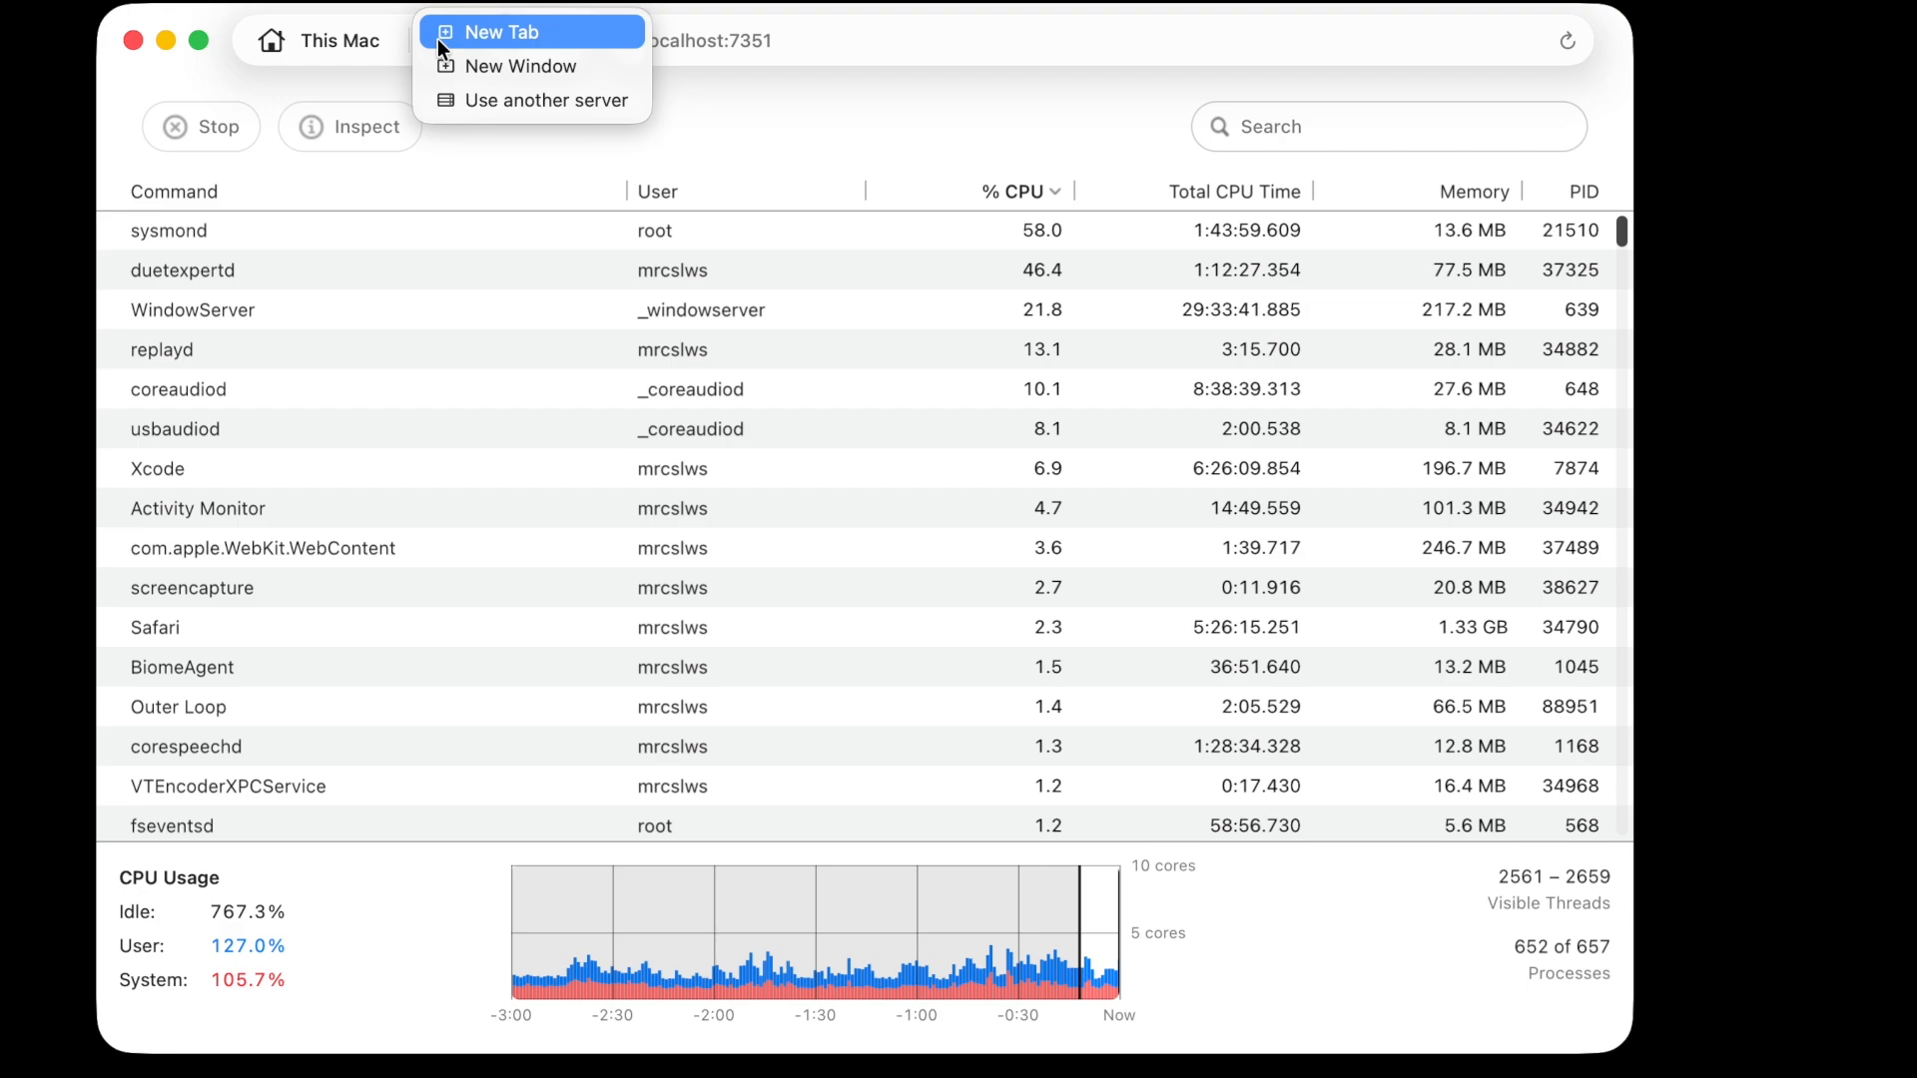
pyautogui.click(483, 102)
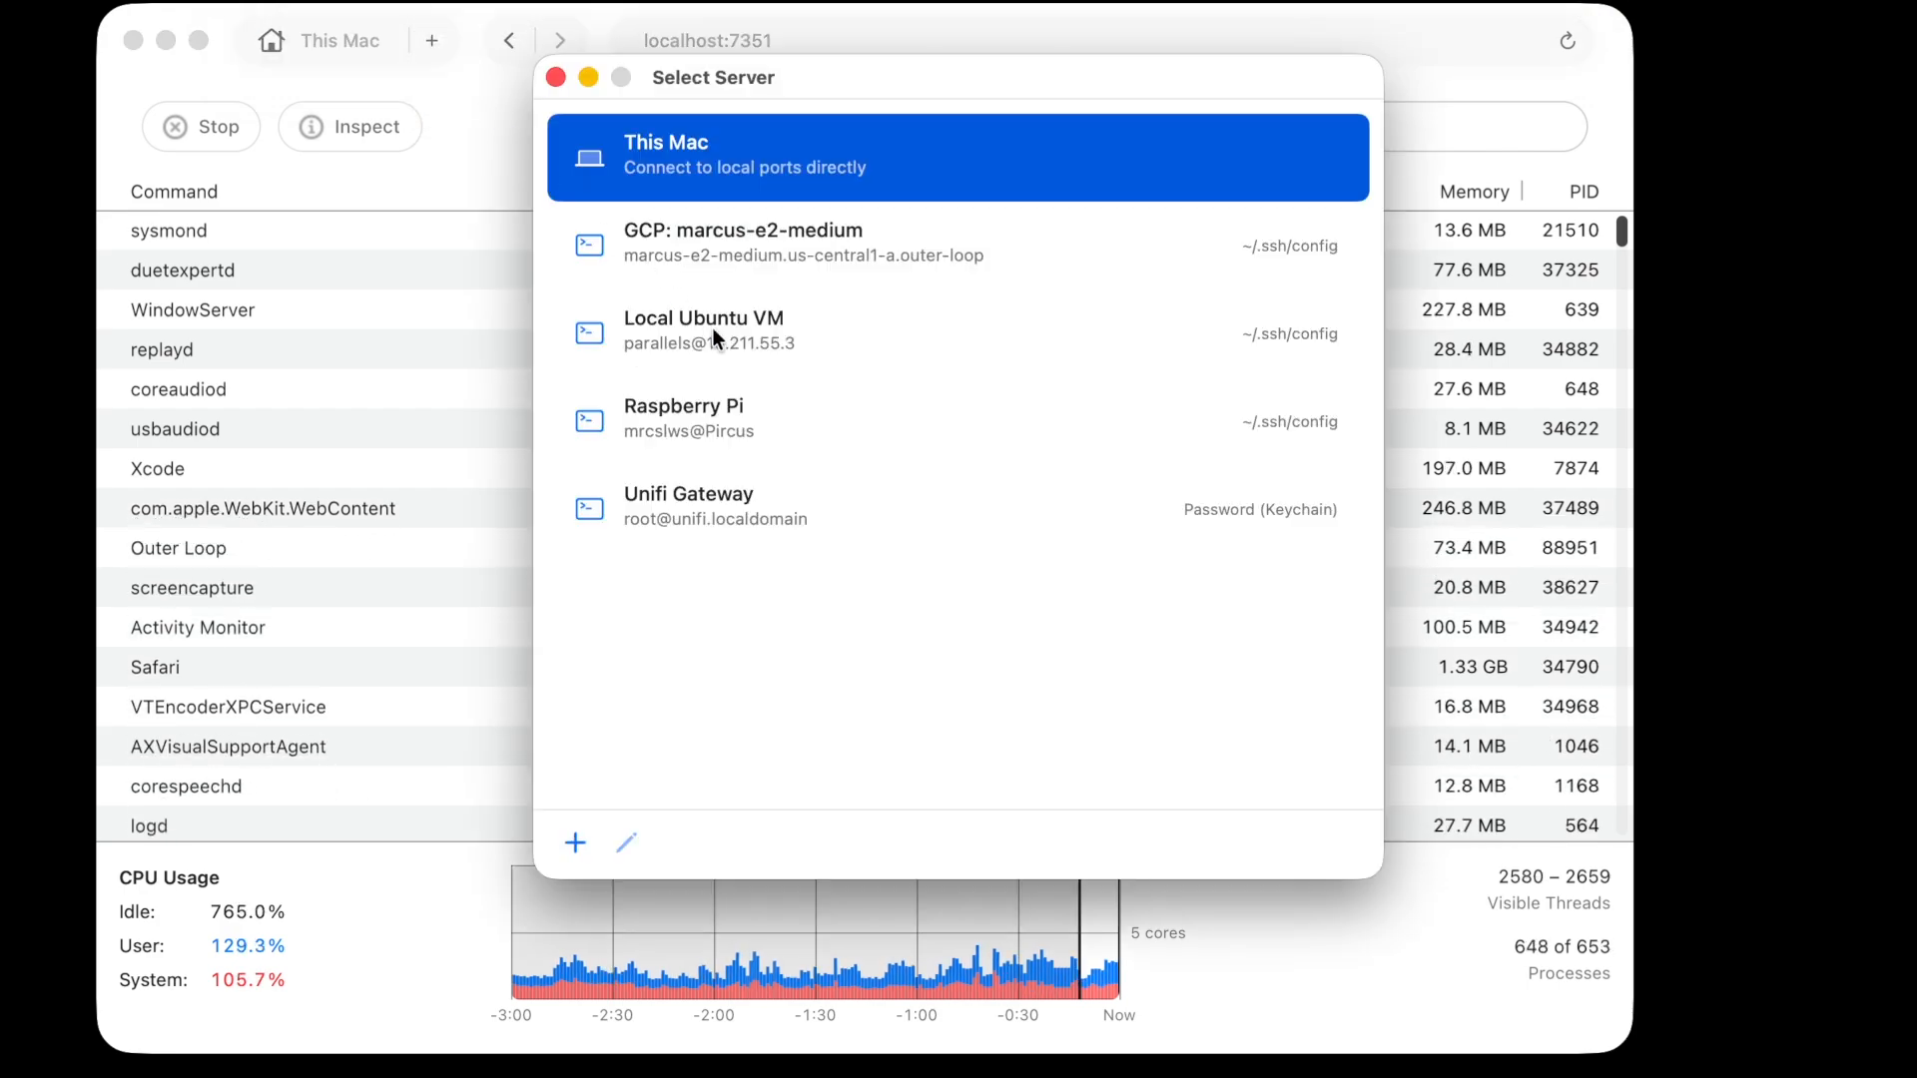
pyautogui.click(693, 427)
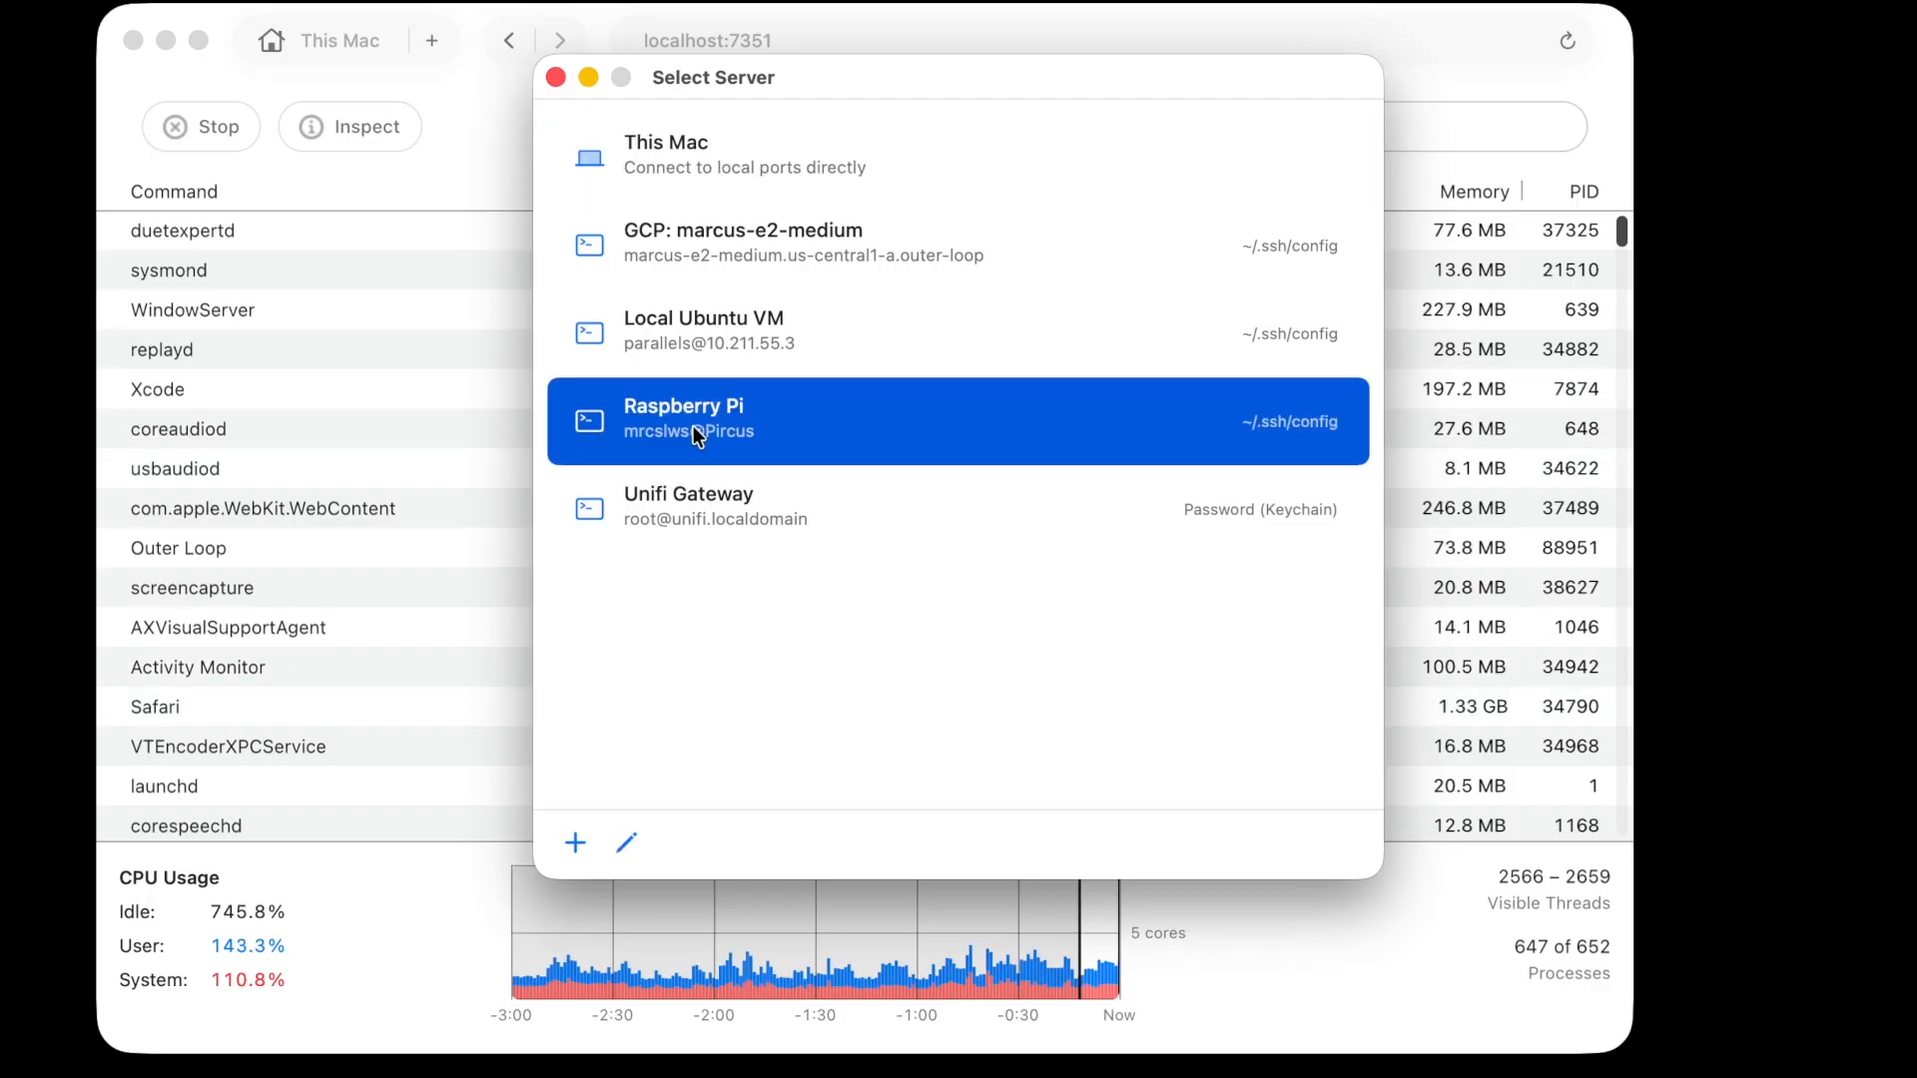
pyautogui.doubleClick(710, 423)
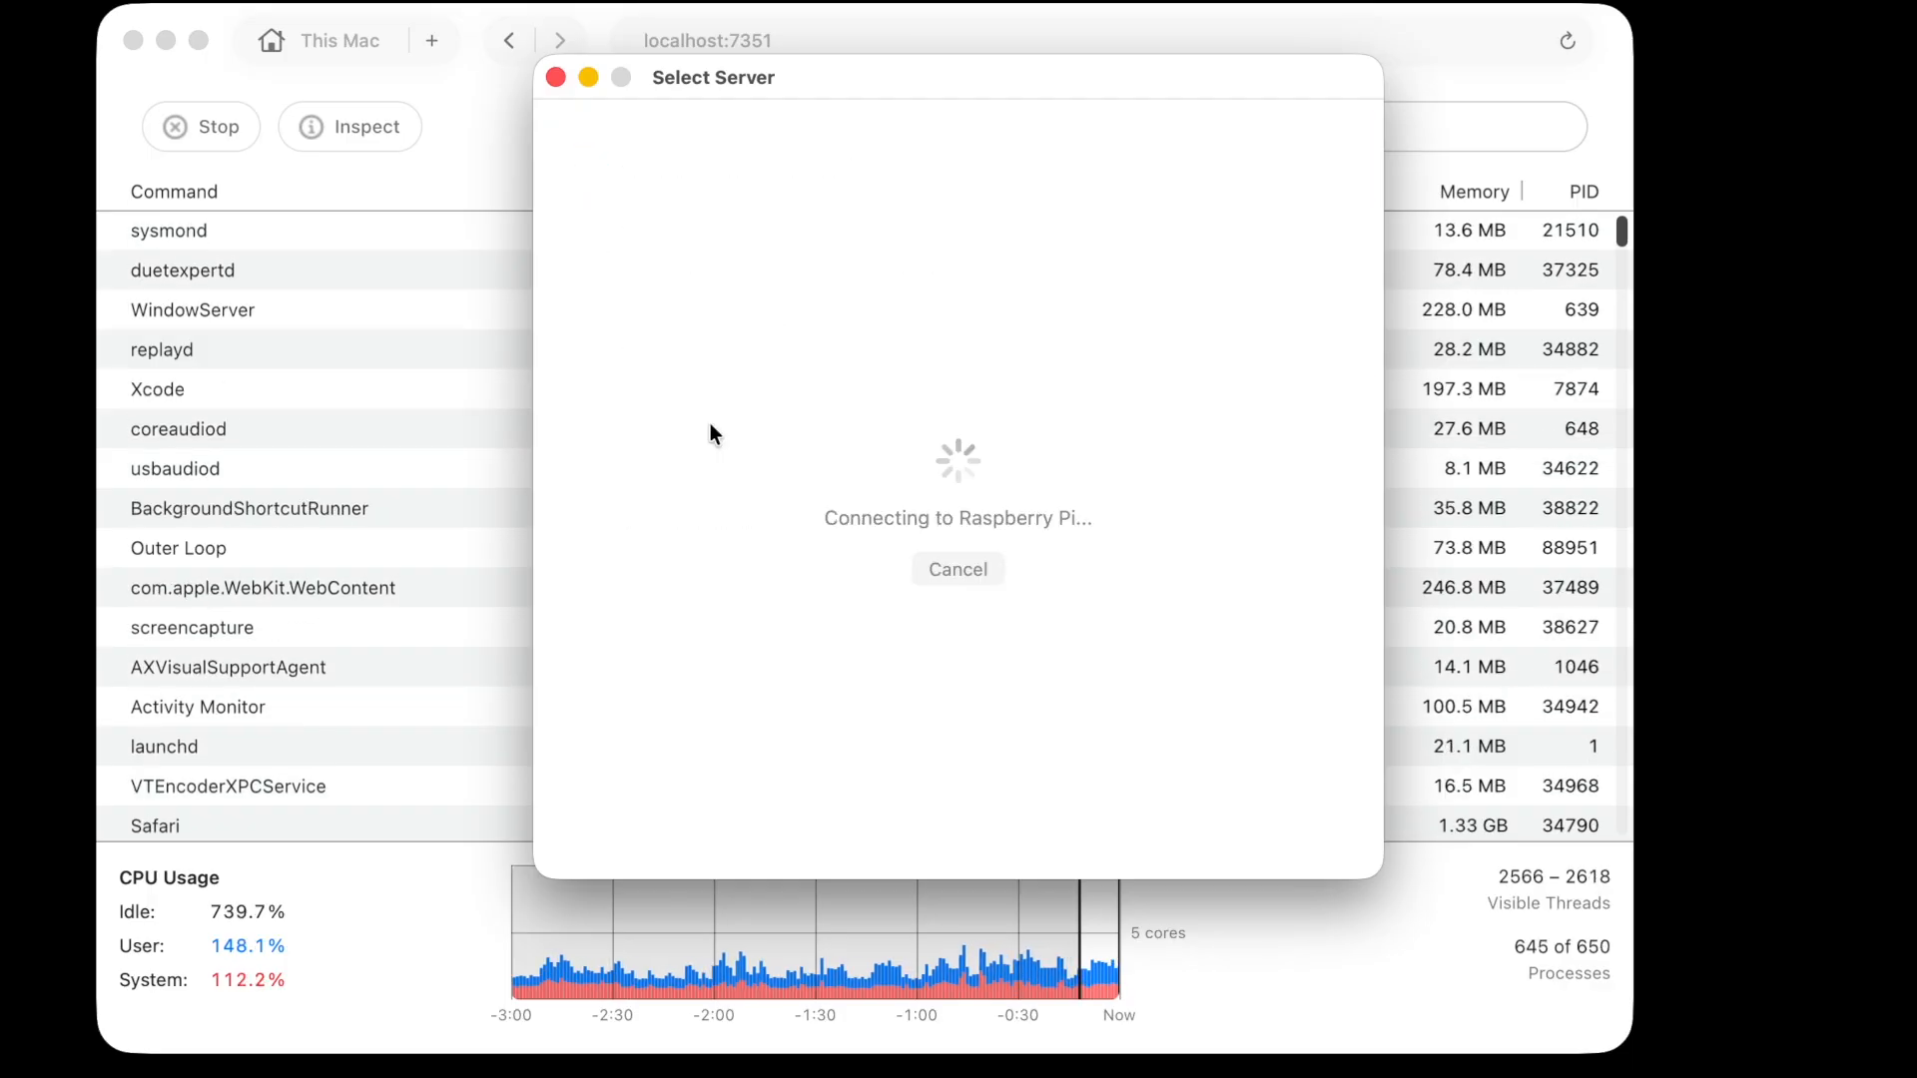
pyautogui.click(446, 488)
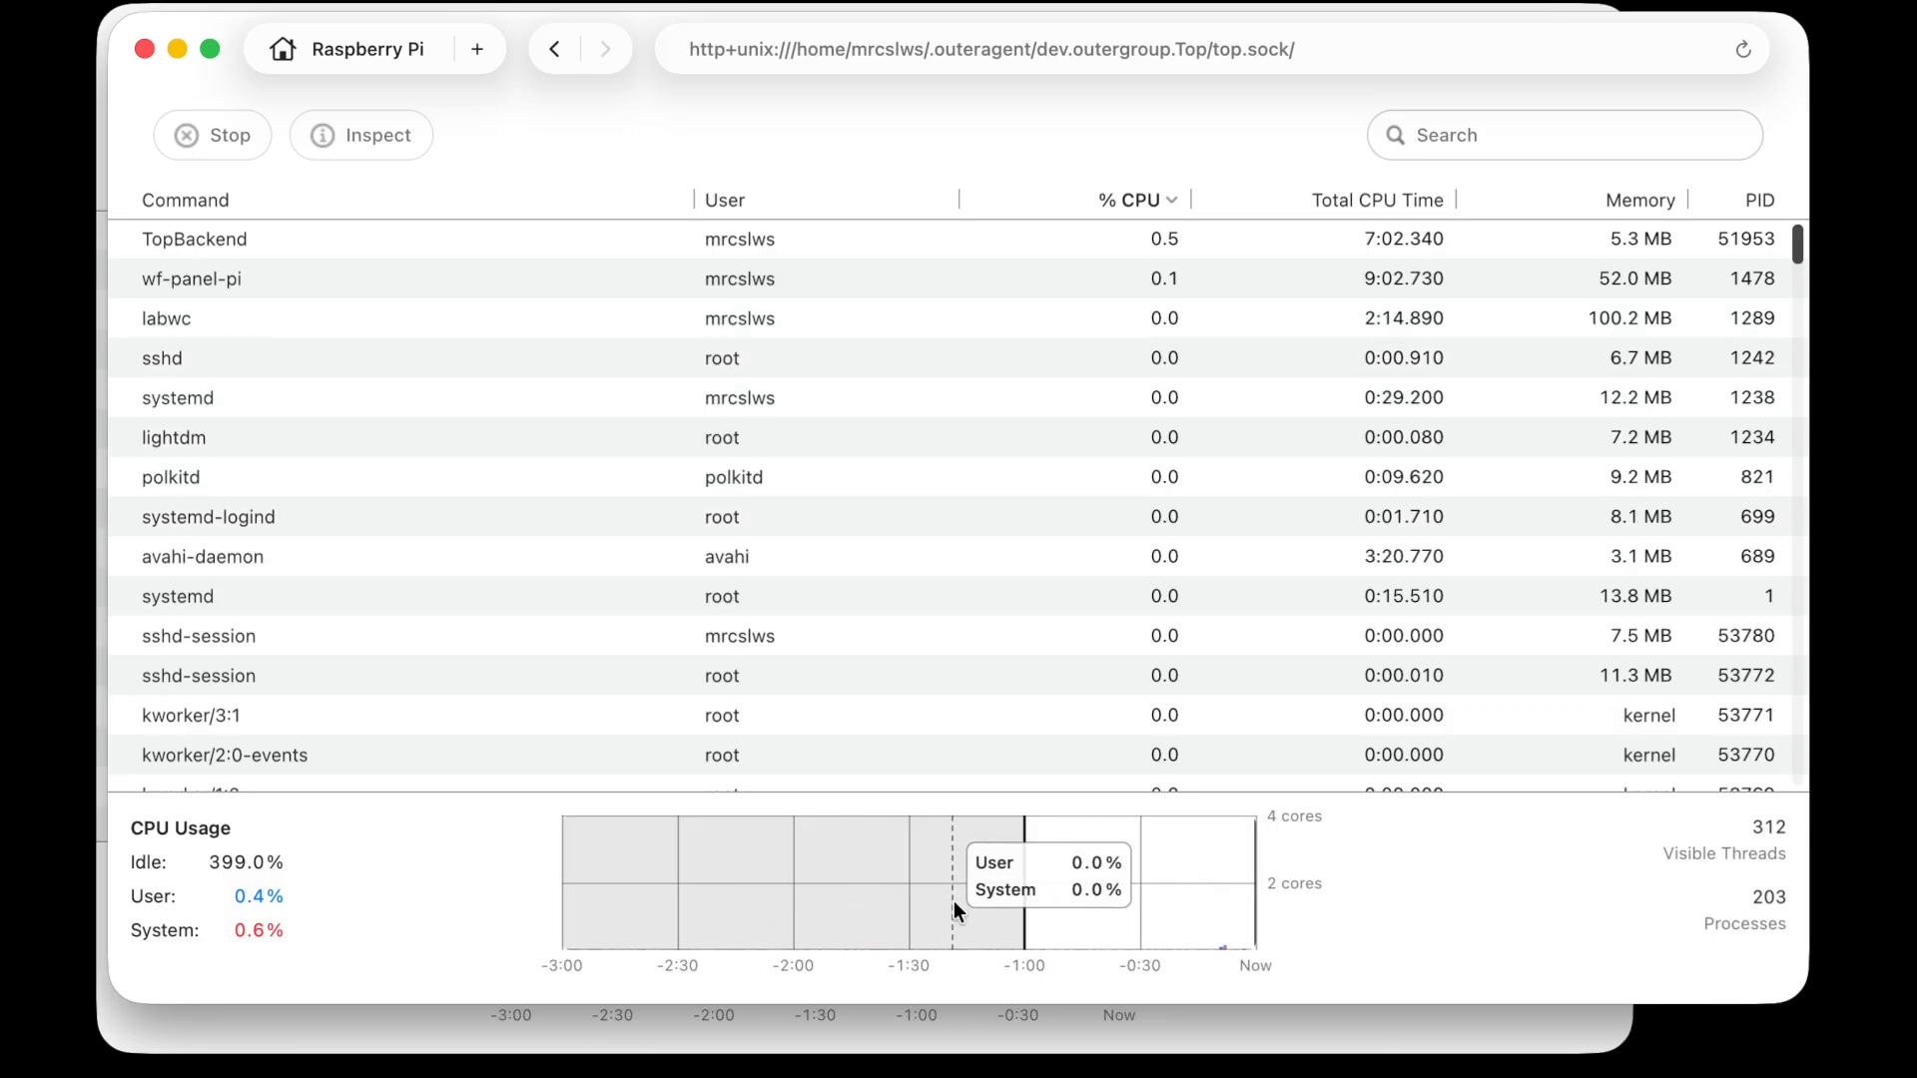
# Step: Select a 41-second past range on the Raspberry Pi's CPU graph, and return to live data for the last 30 seconds
pyautogui.moveTo(765, 903); pyautogui.dragTo(927, 905)
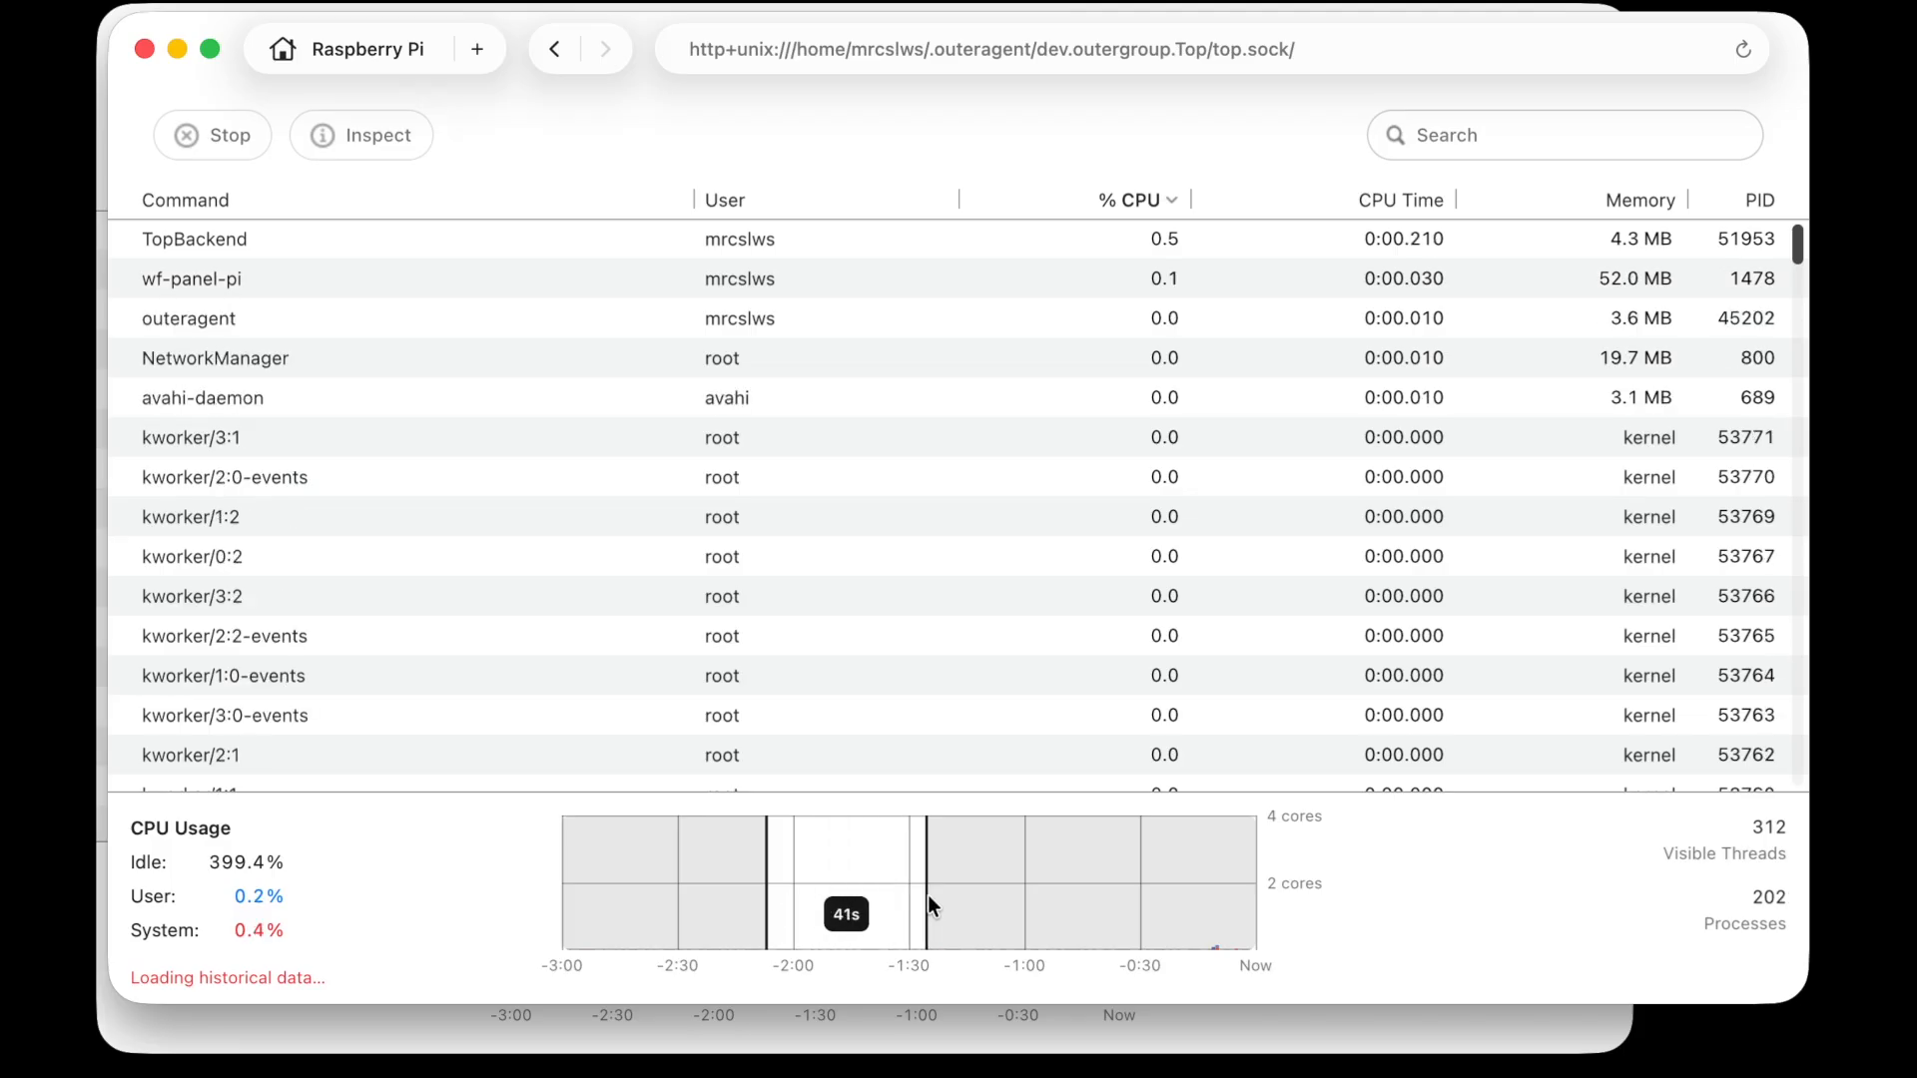
pyautogui.click(1142, 976)
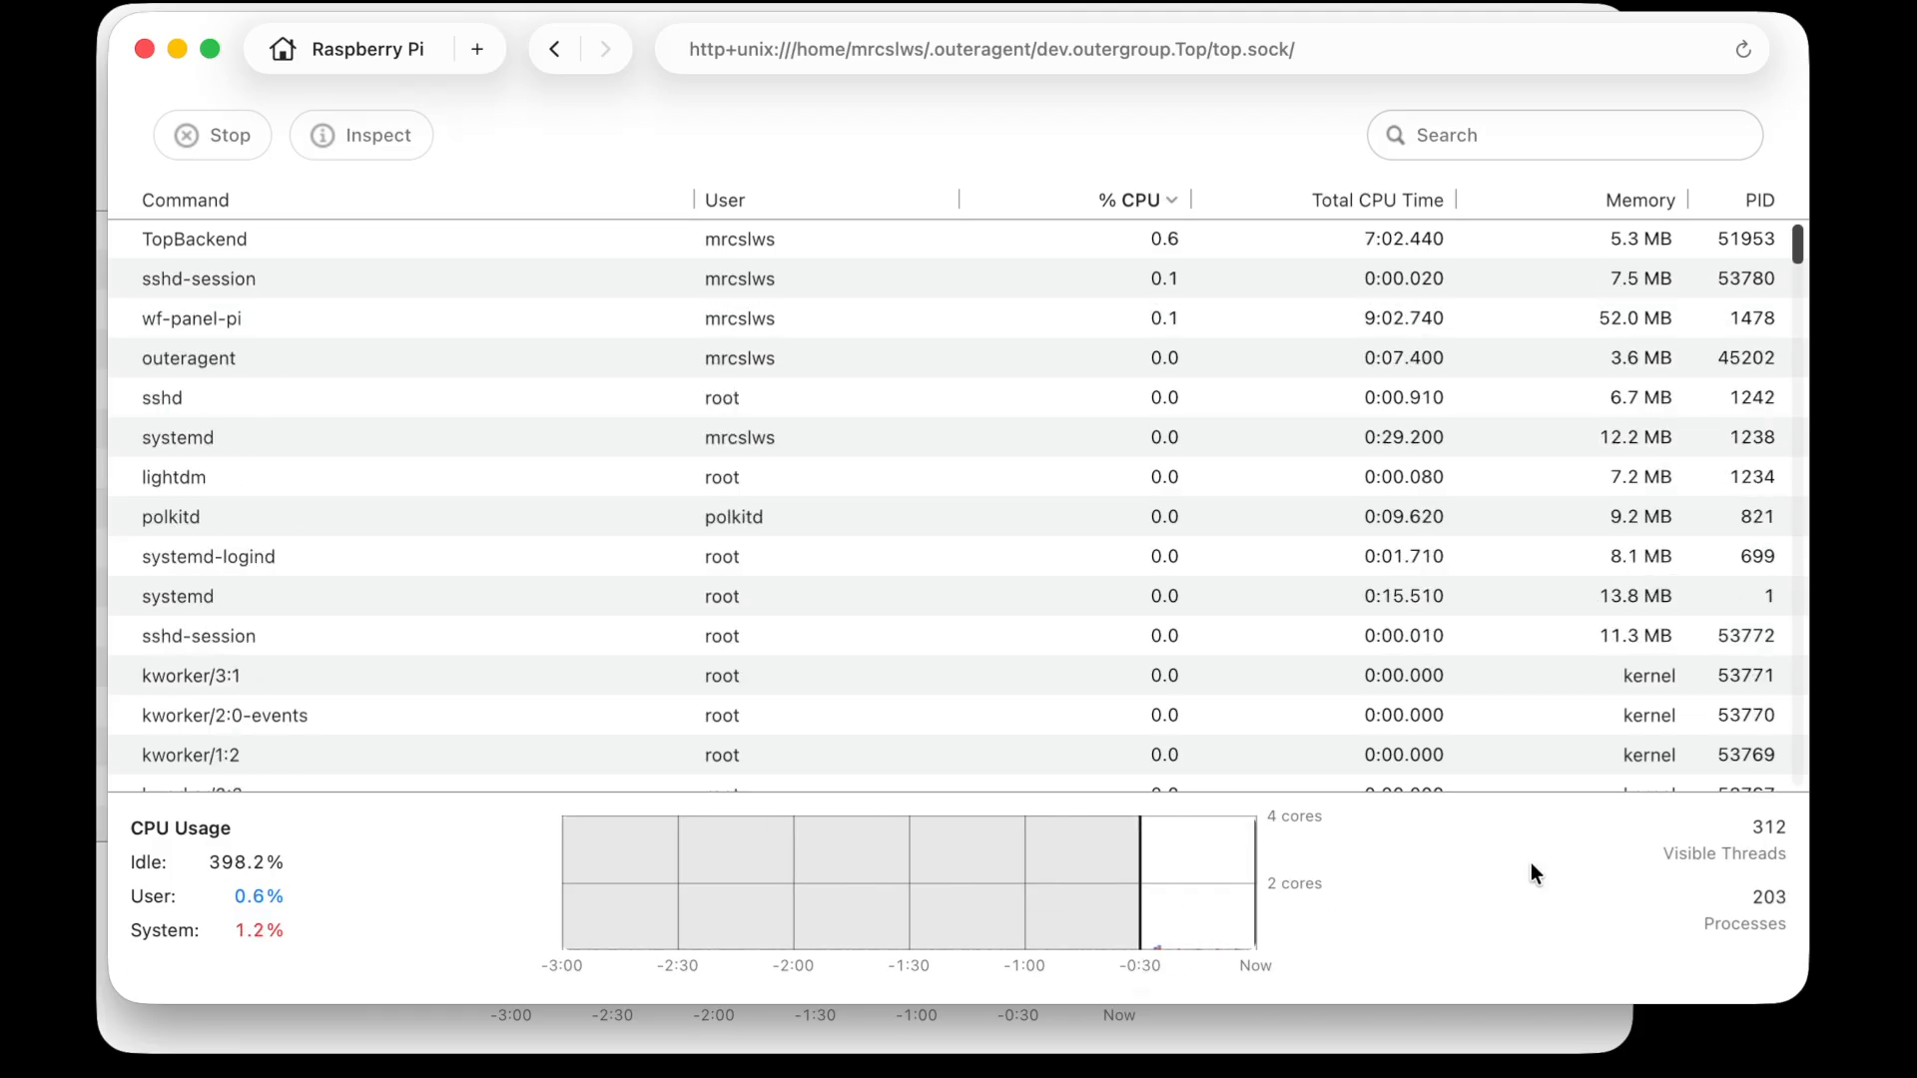
# Step: Open the Top process viewer on the Unifi Gateway server and select individual processes in its list, starting with unifi-core
pyautogui.press('super+n')
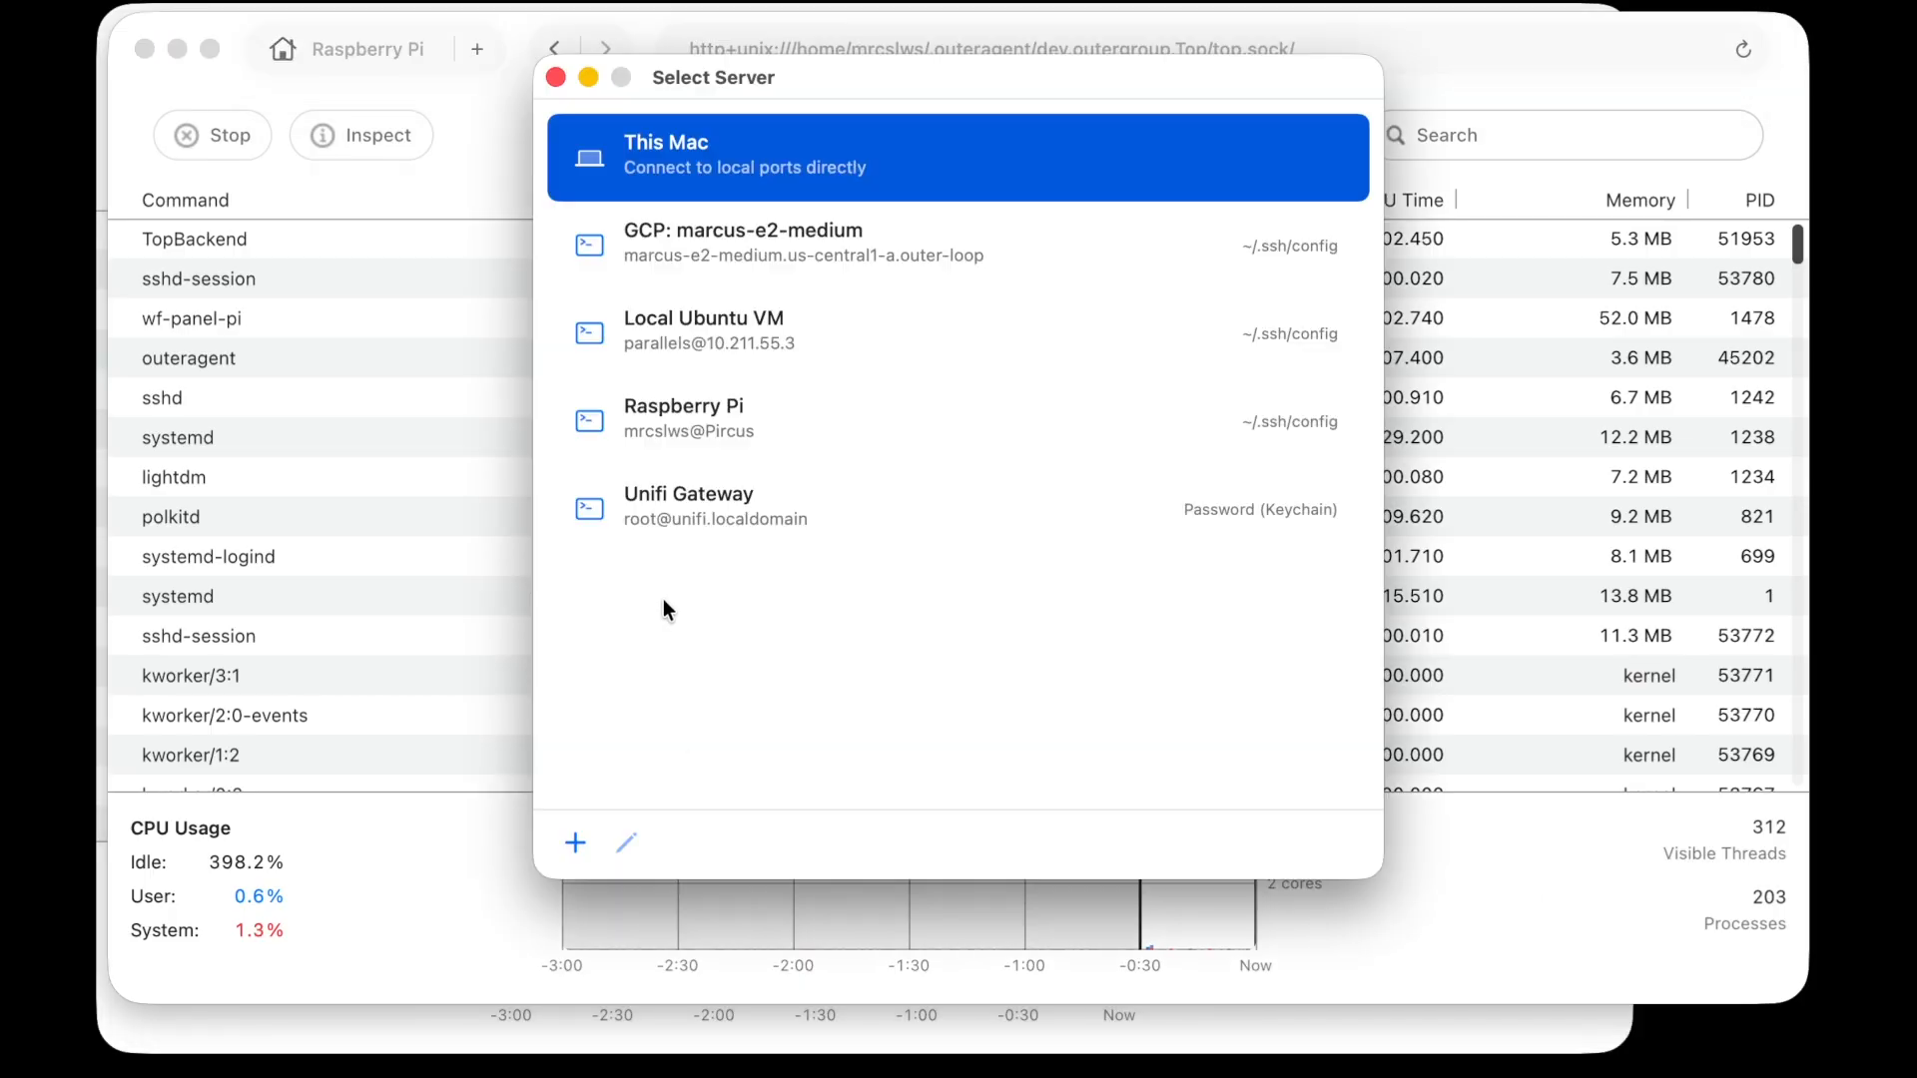
pyautogui.doubleClick(755, 501)
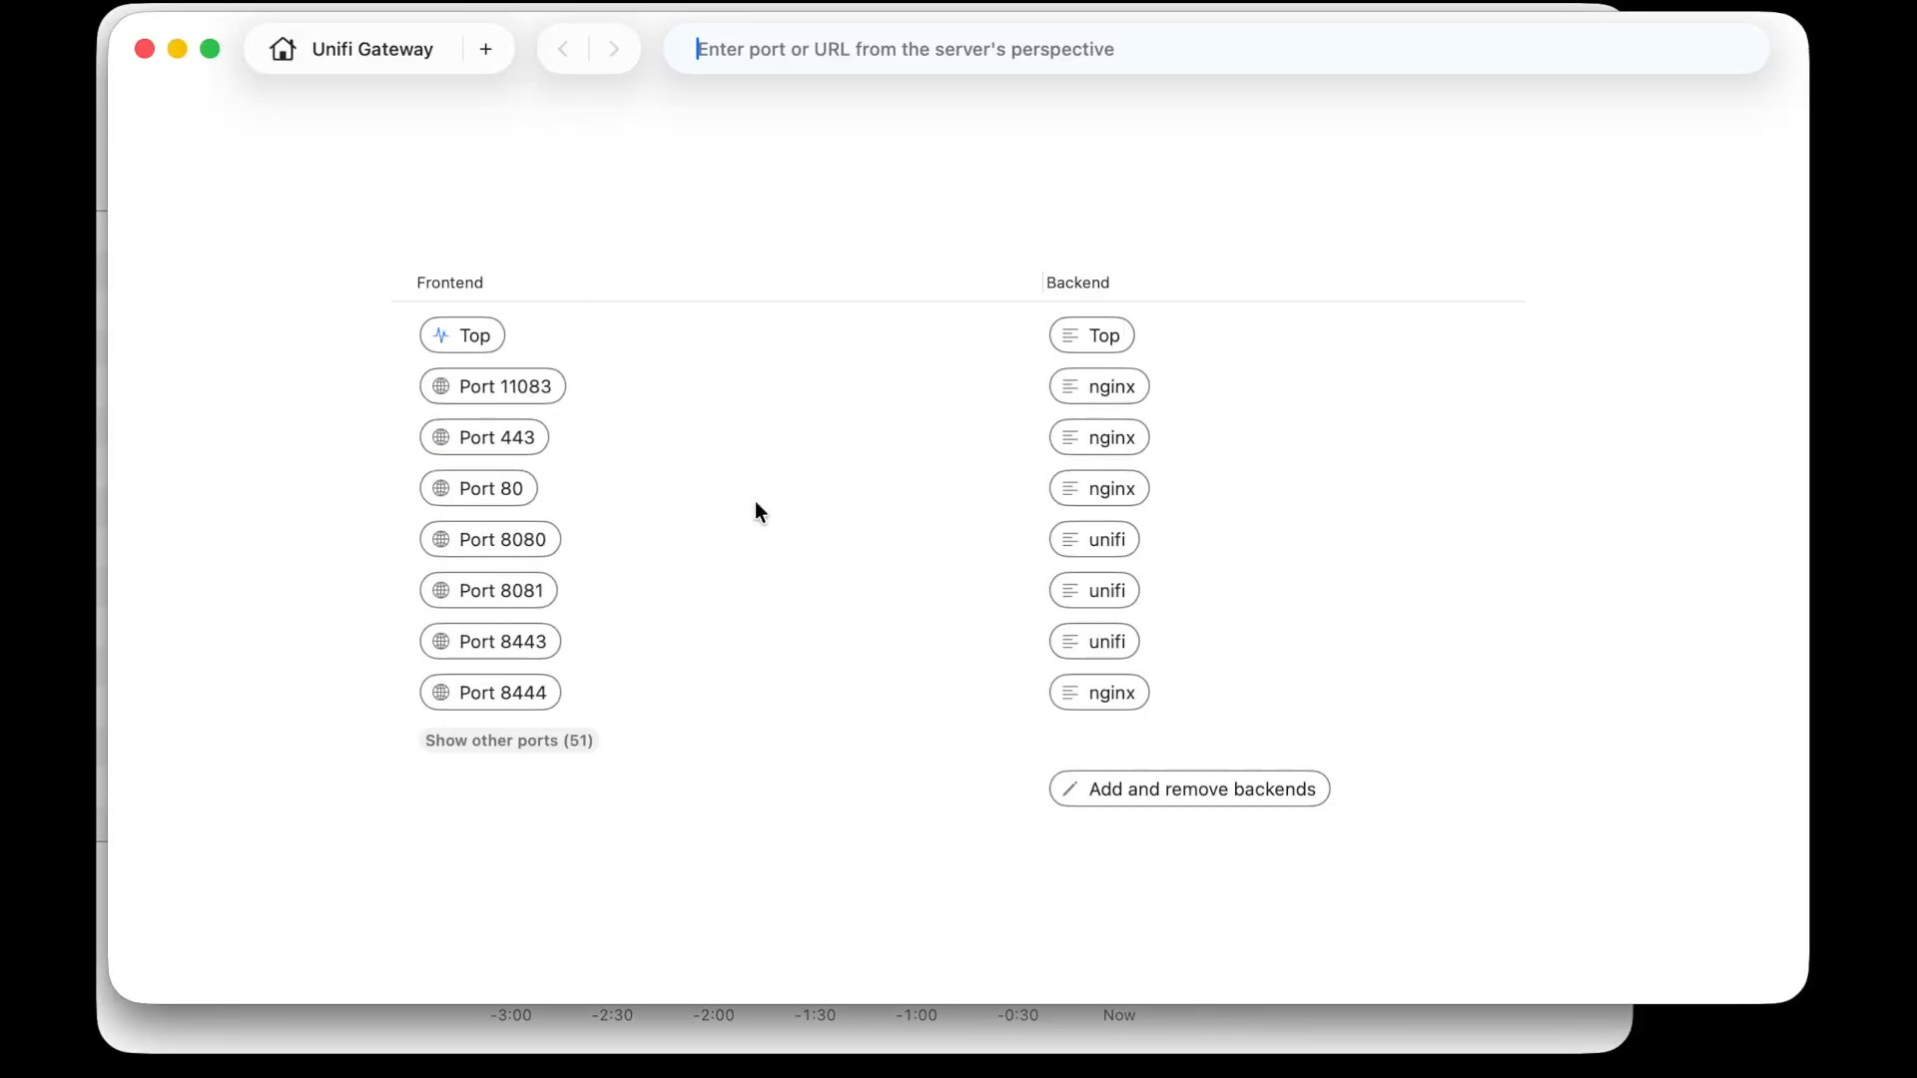
pyautogui.click(454, 338)
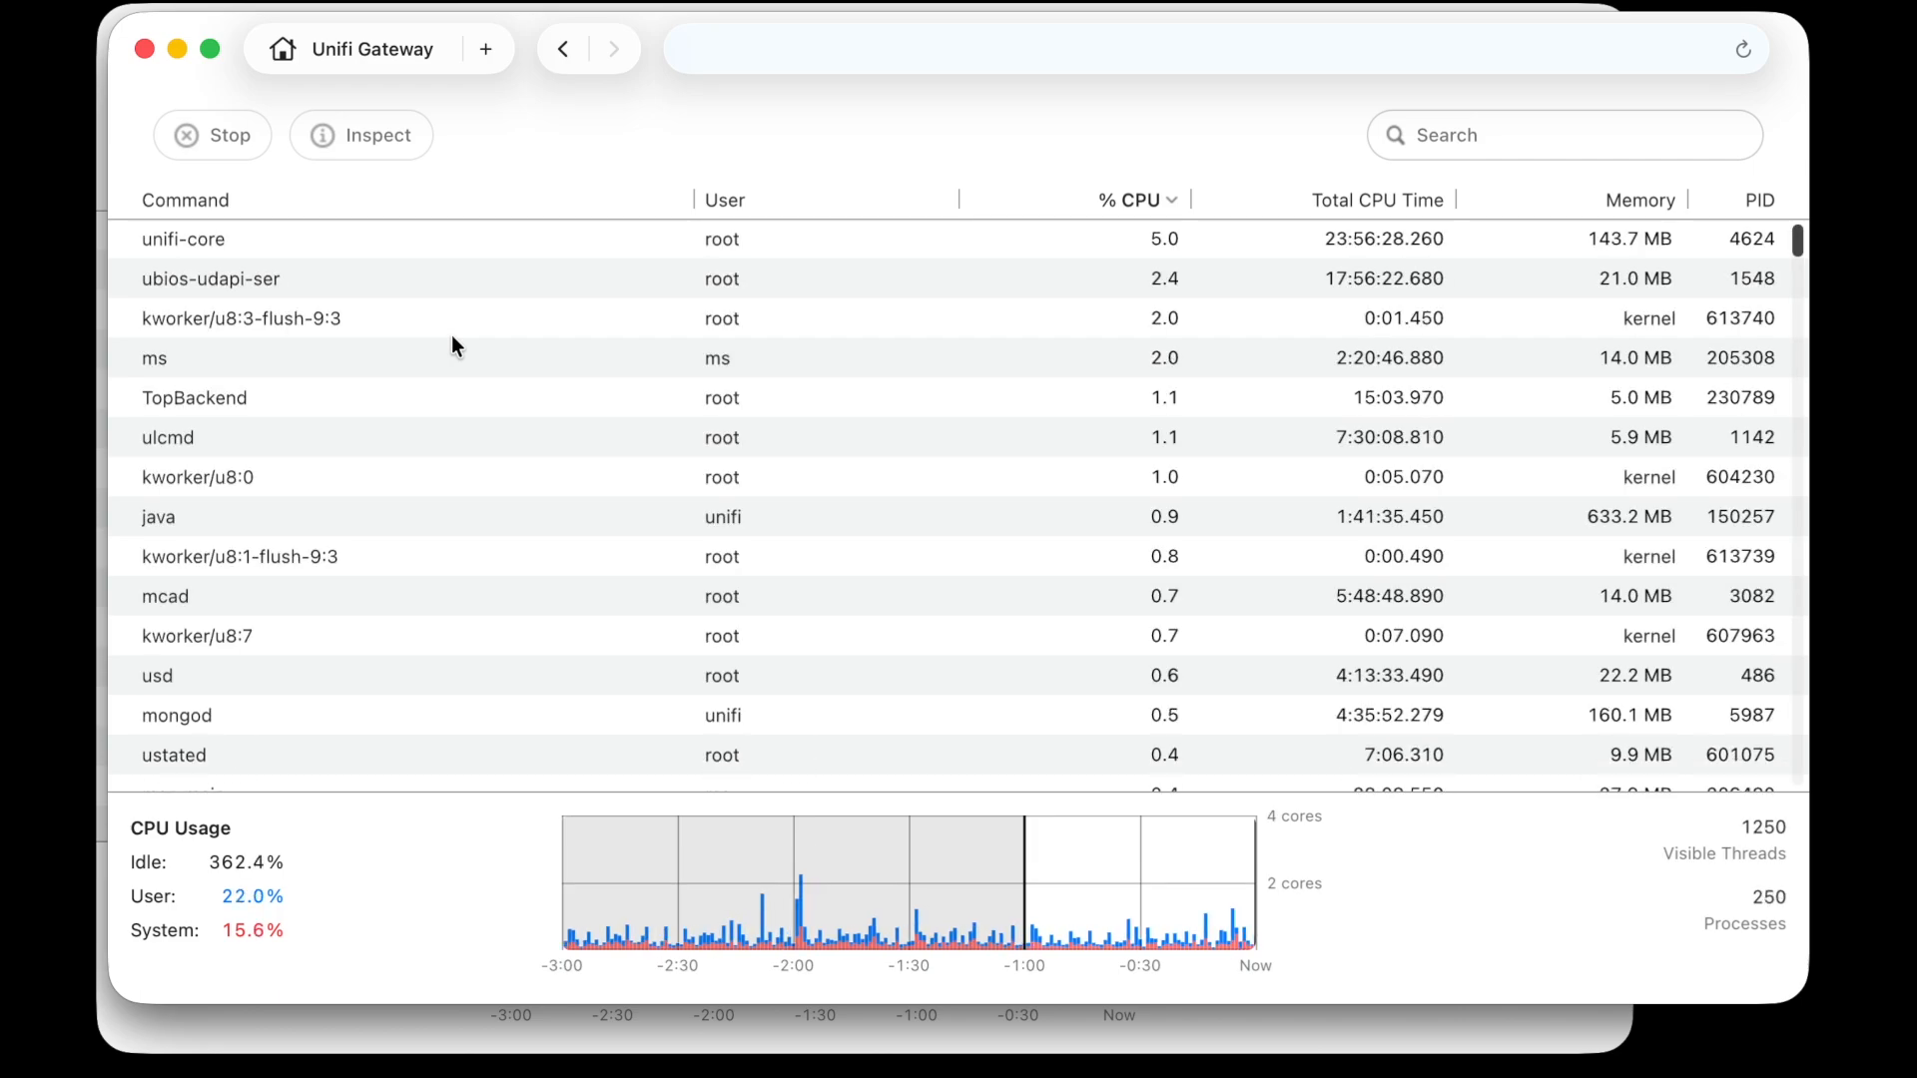
pyautogui.click(215, 244)
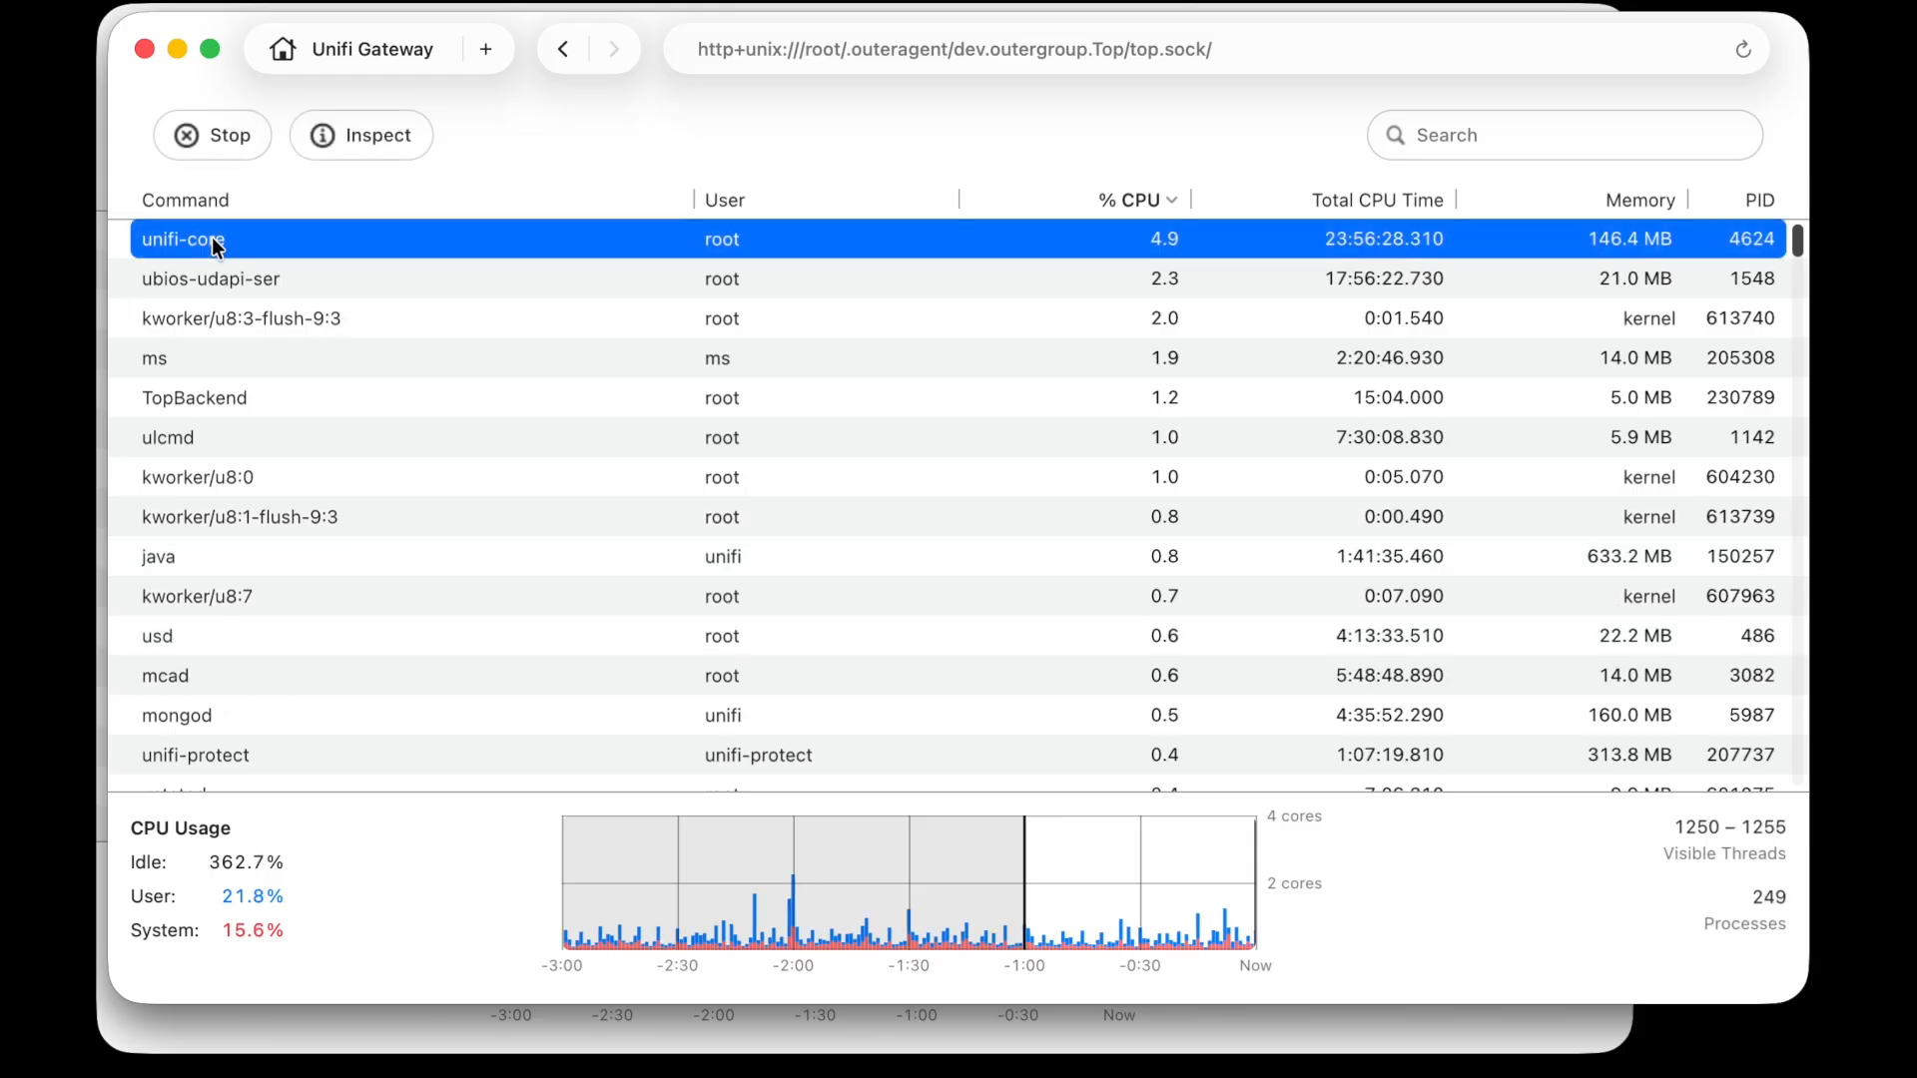
pyautogui.click(170, 523)
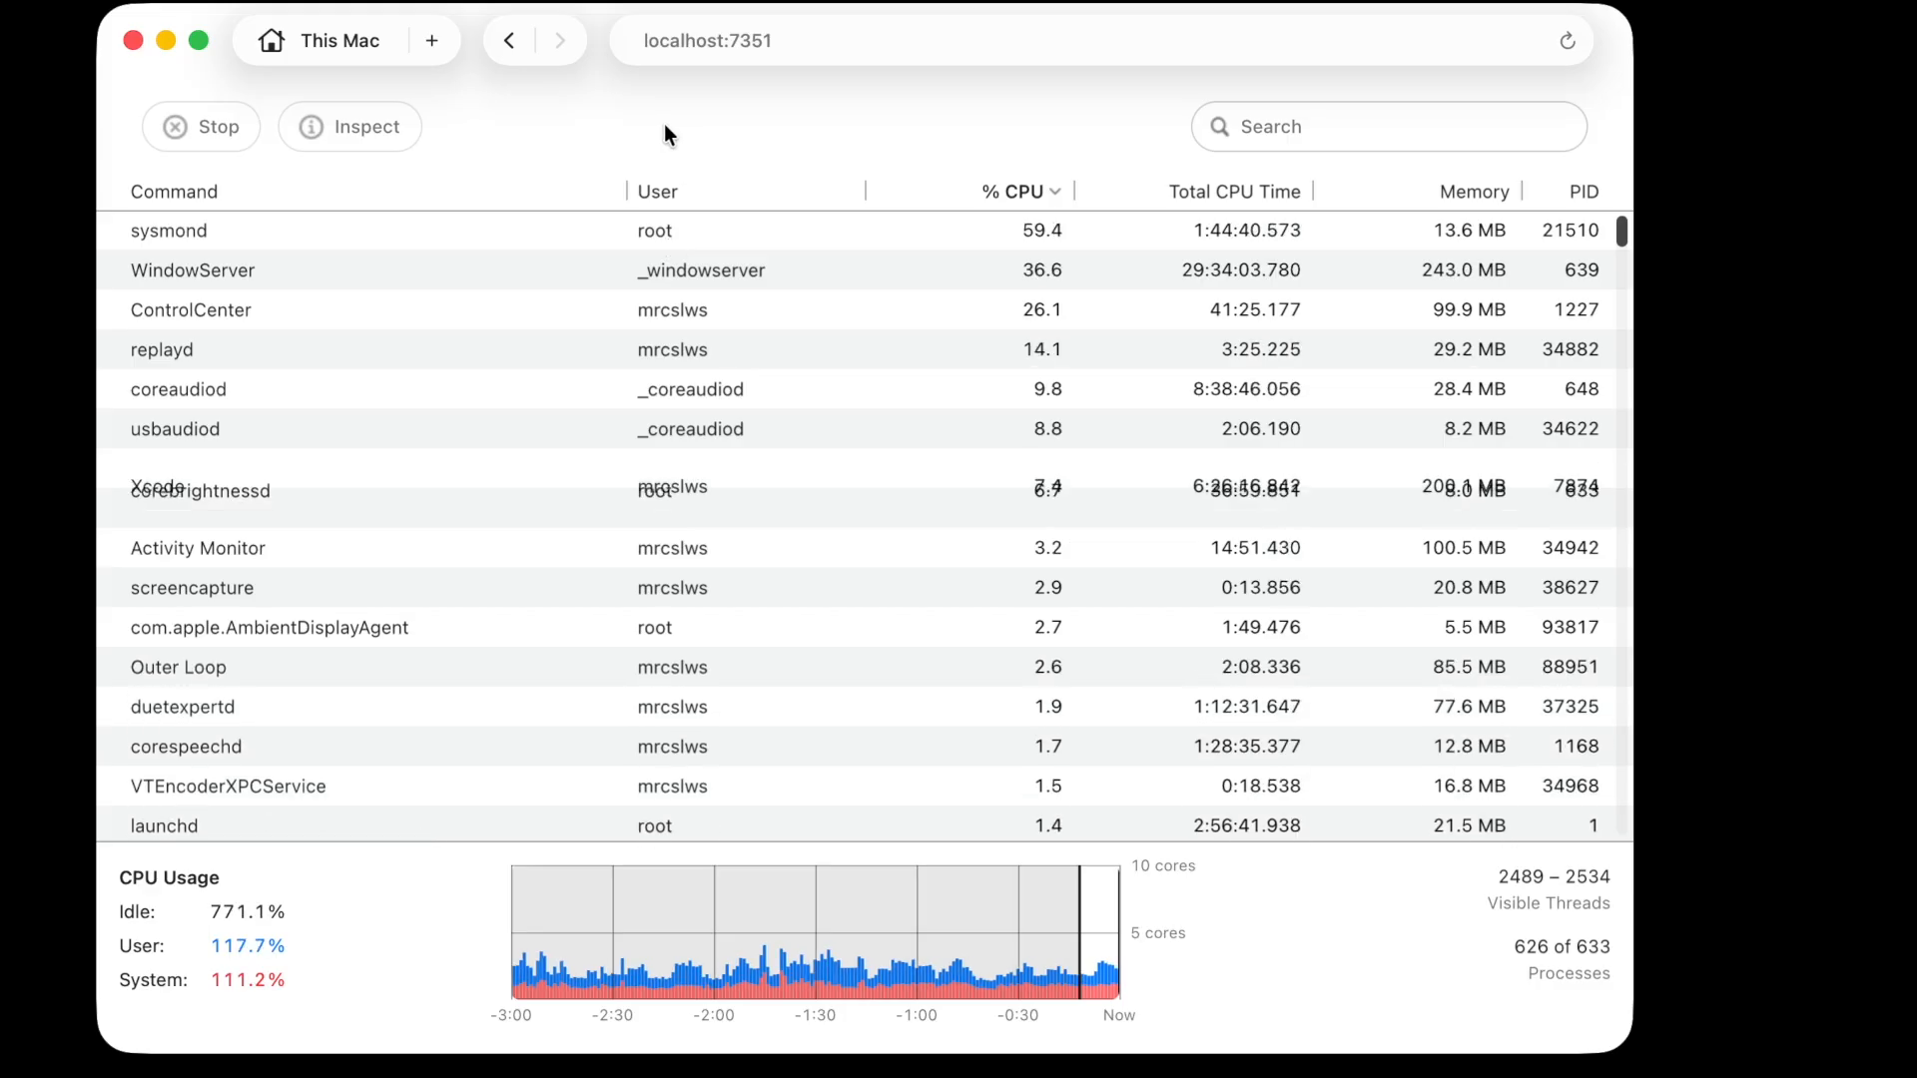
# Step: In the This Mac process viewer, filter the list by "outer" to inspect the OuterframeContent process, and clear the filter
pyautogui.click(1302, 128)
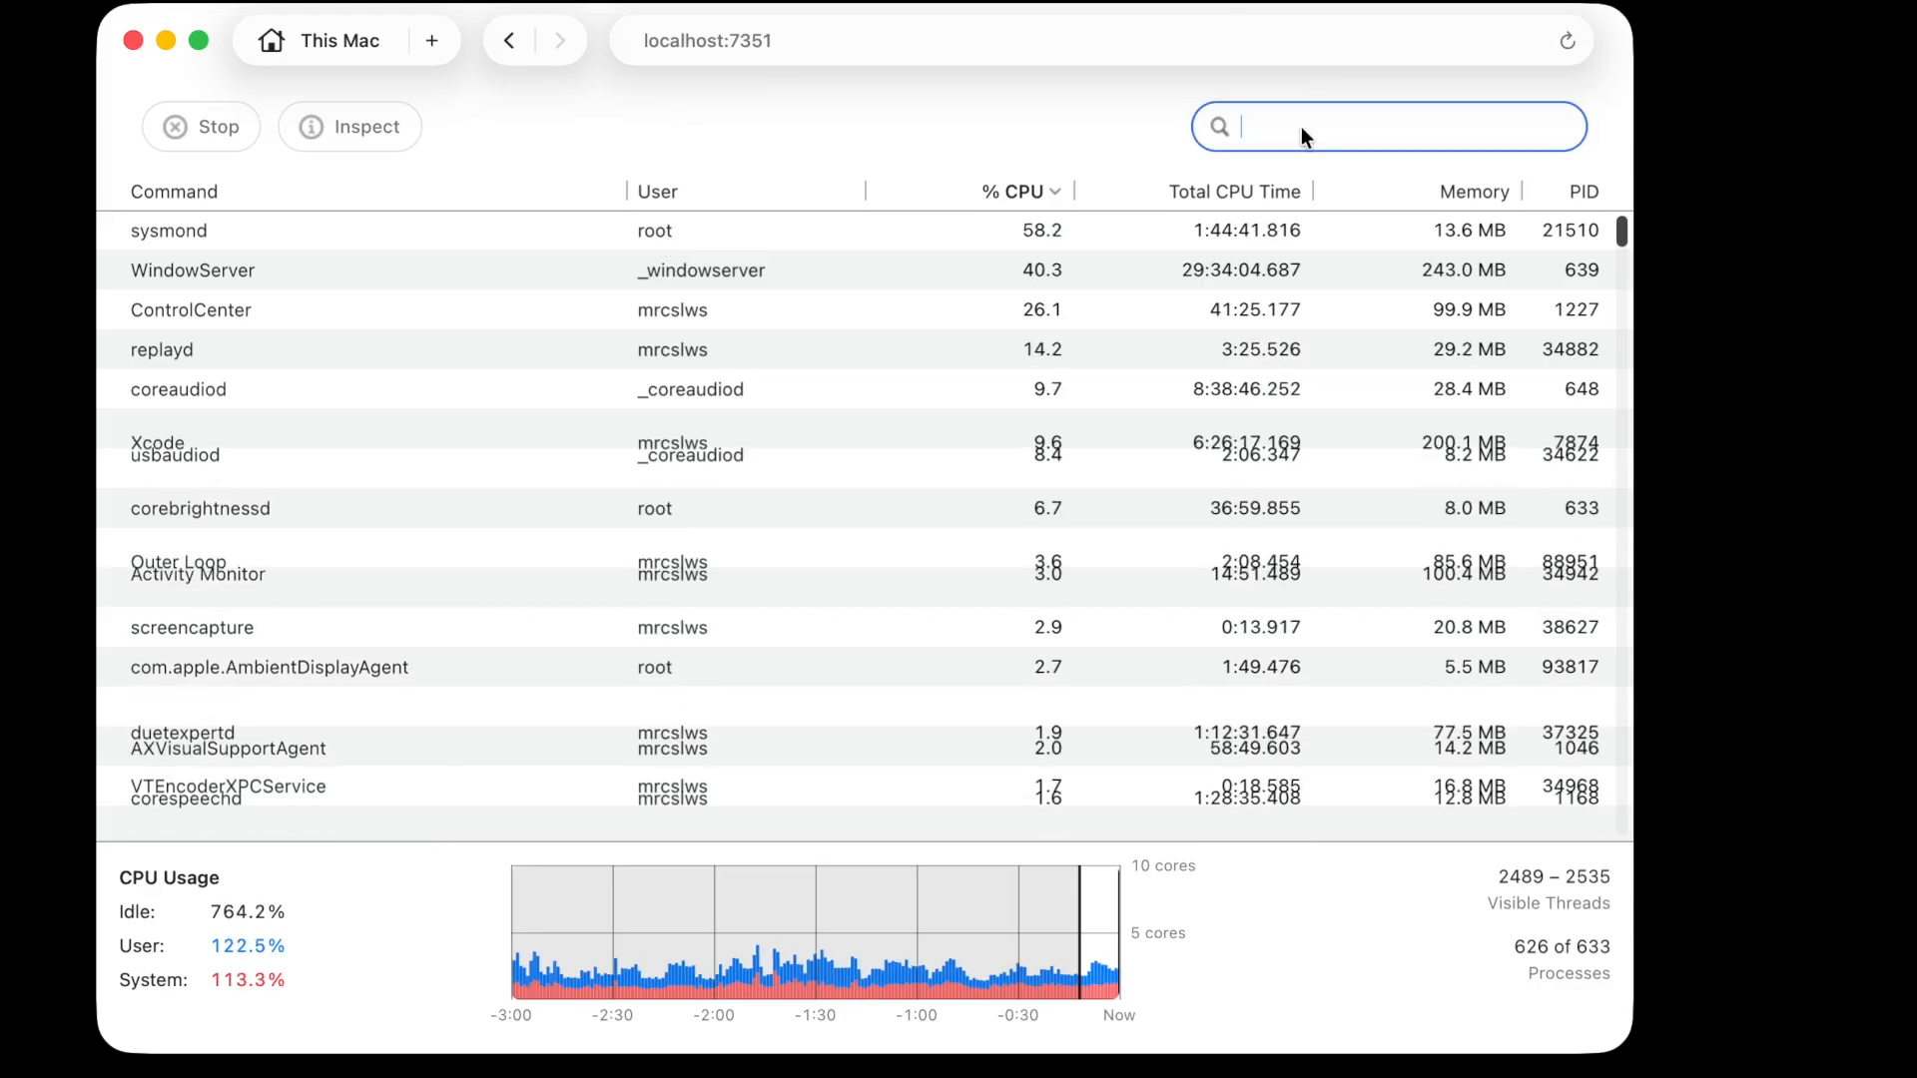
pyautogui.write('outer')
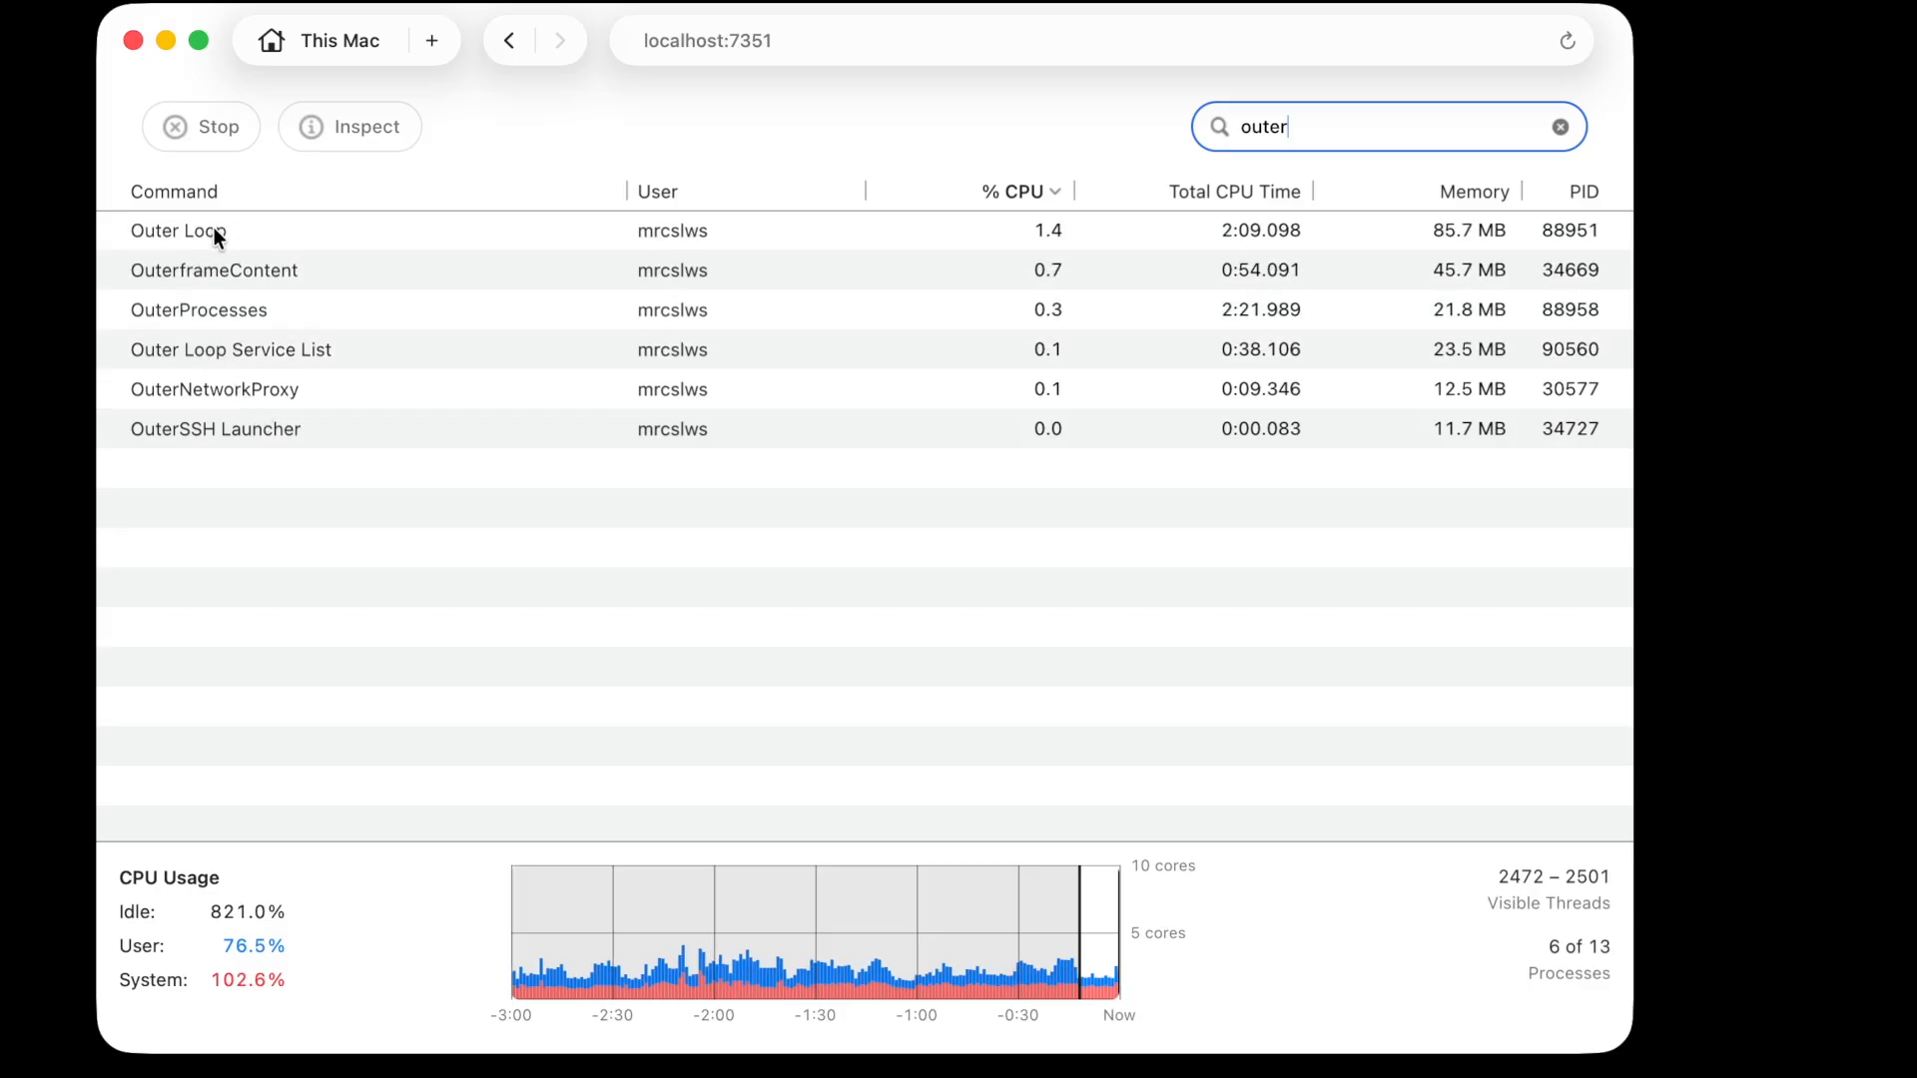
pyautogui.click(244, 279)
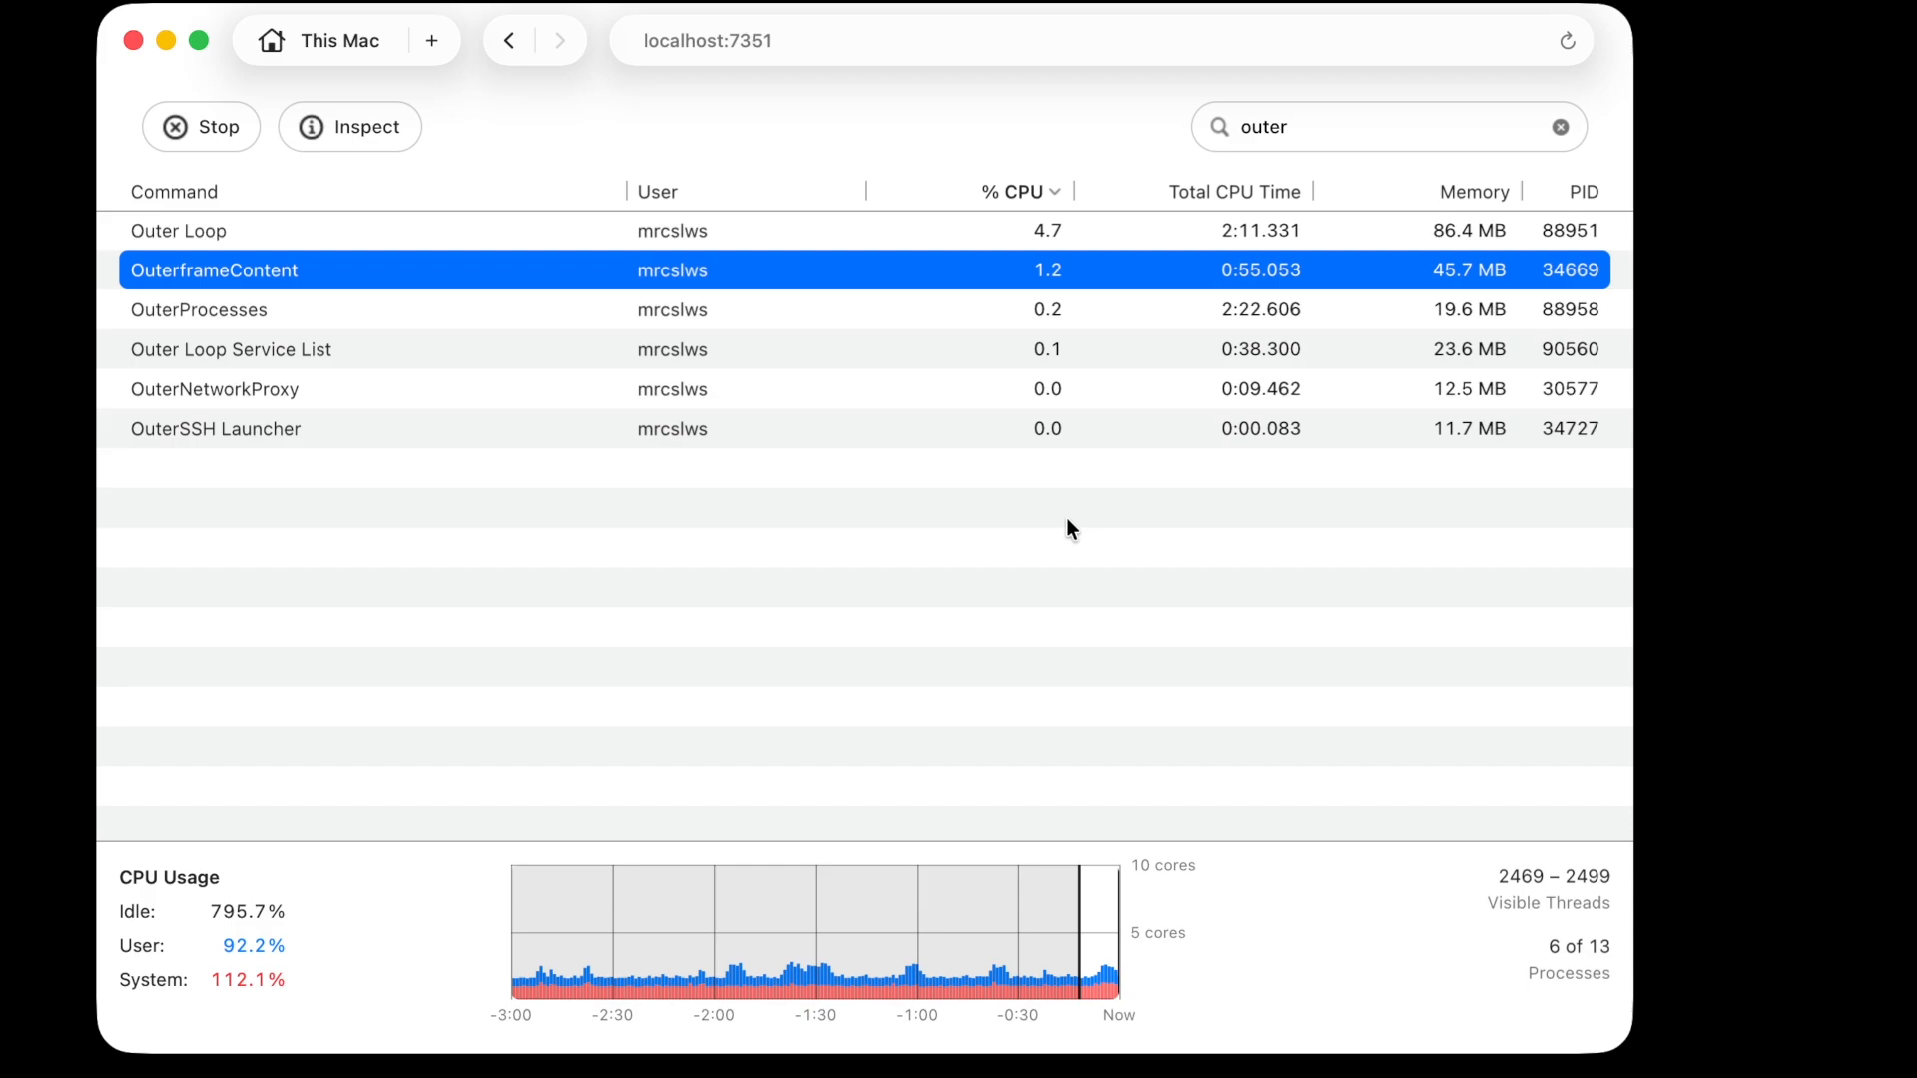
pyautogui.click(1564, 126)
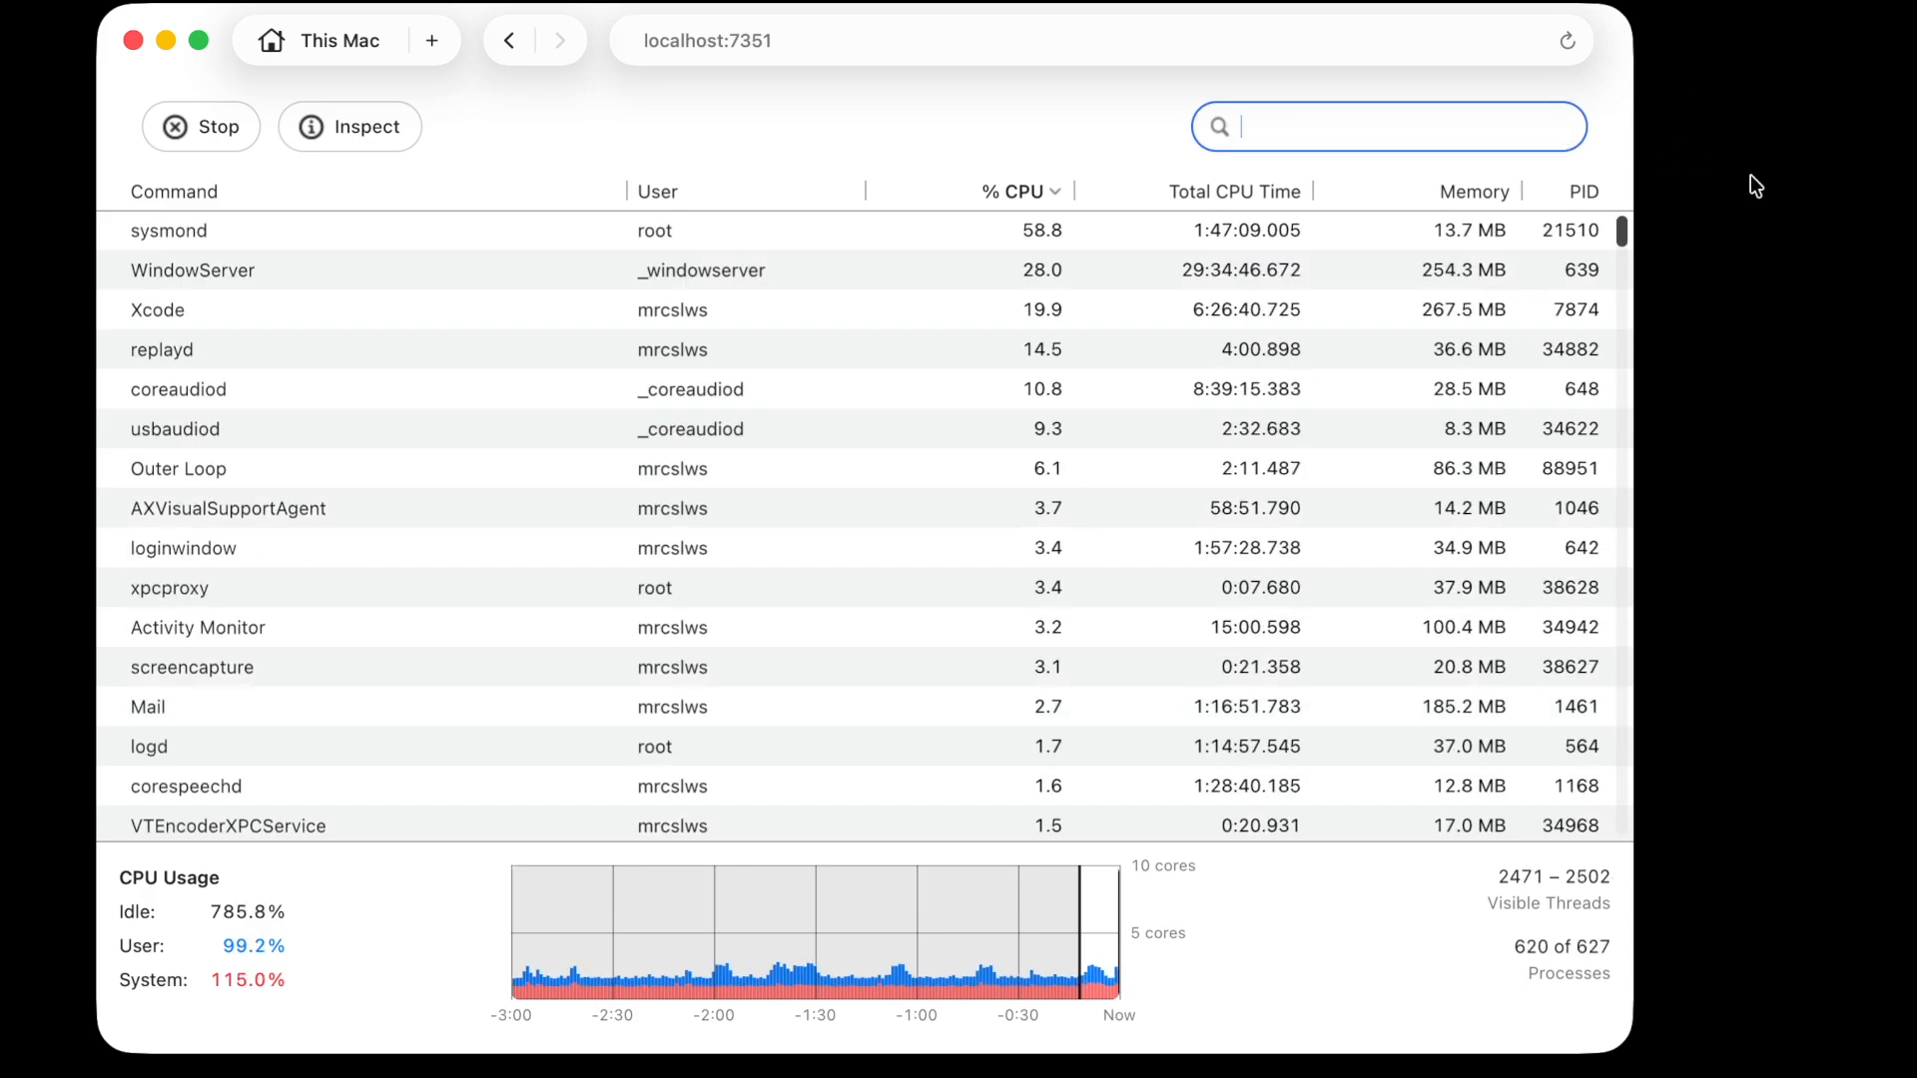